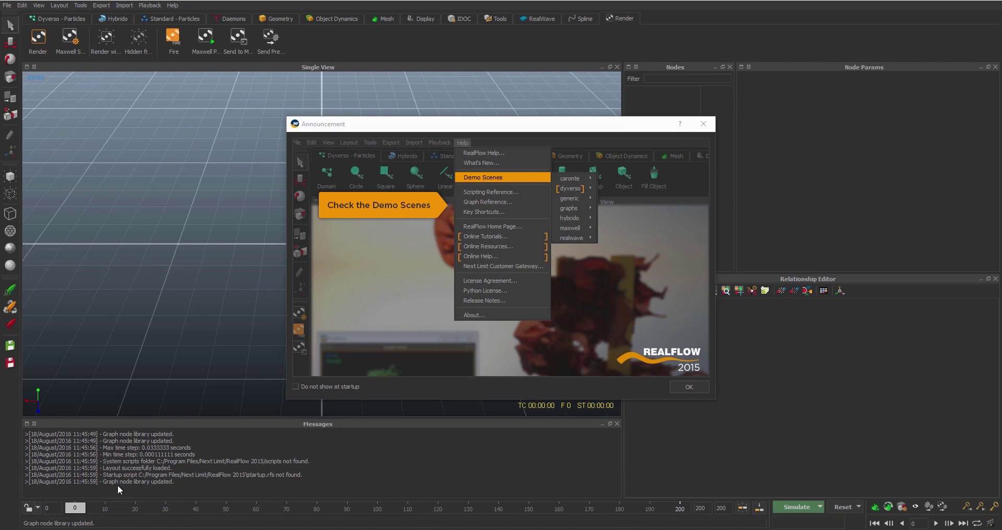
Dismiss the startup announcement and create a new project named texto on drive D:.
click(703, 123)
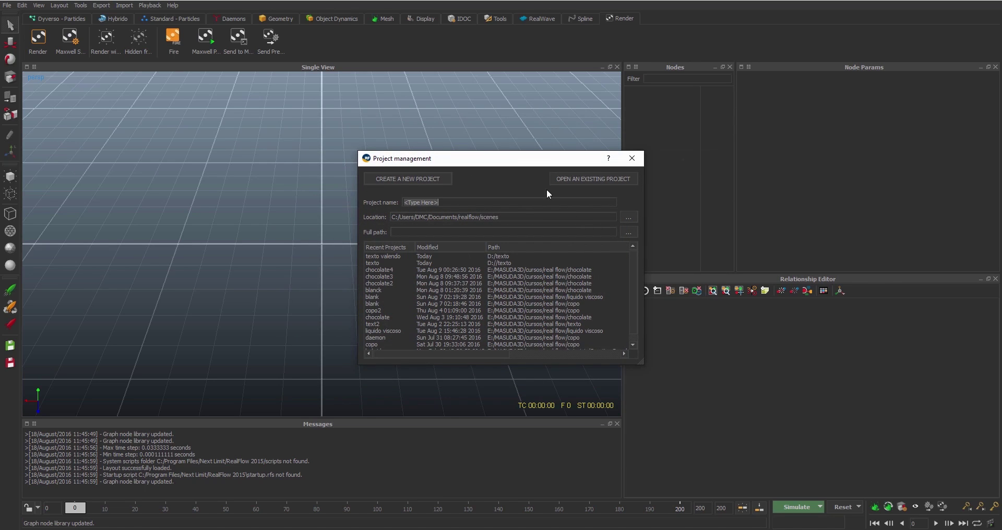
text(texto)
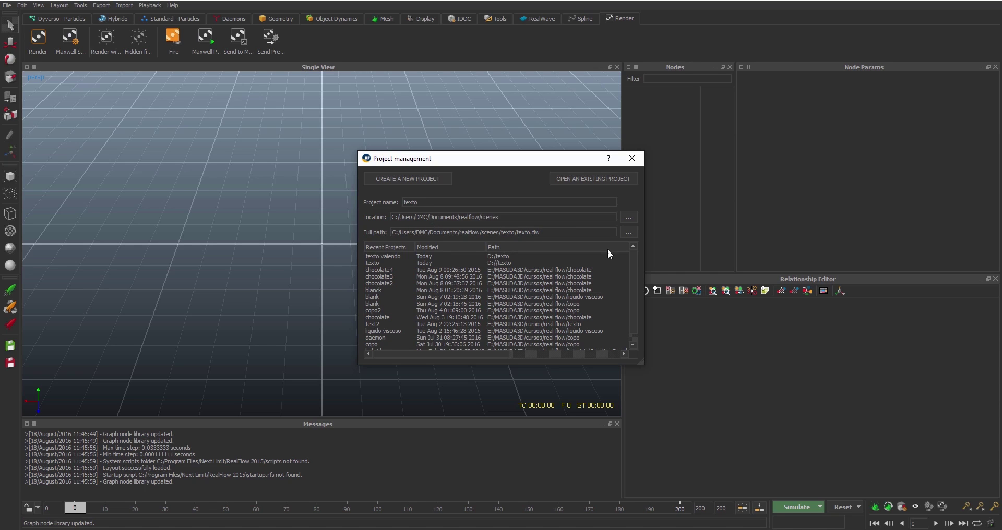
click(629, 217)
scroll(481, 261, down, 3)
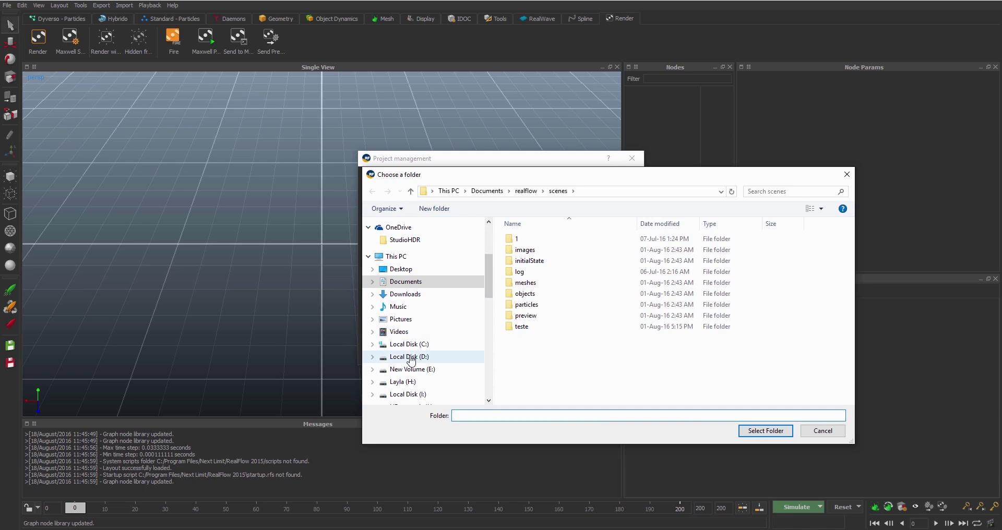
click(410, 357)
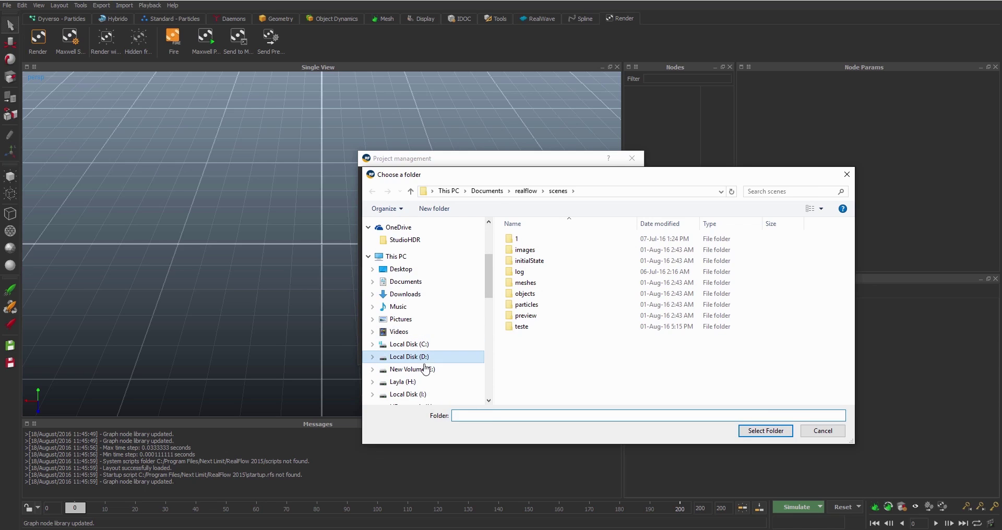
click(765, 431)
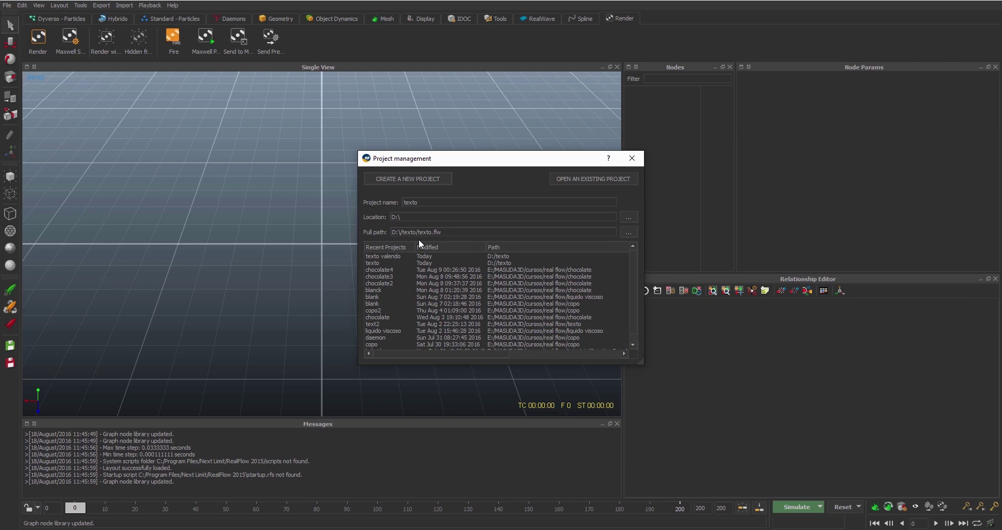
click(417, 178)
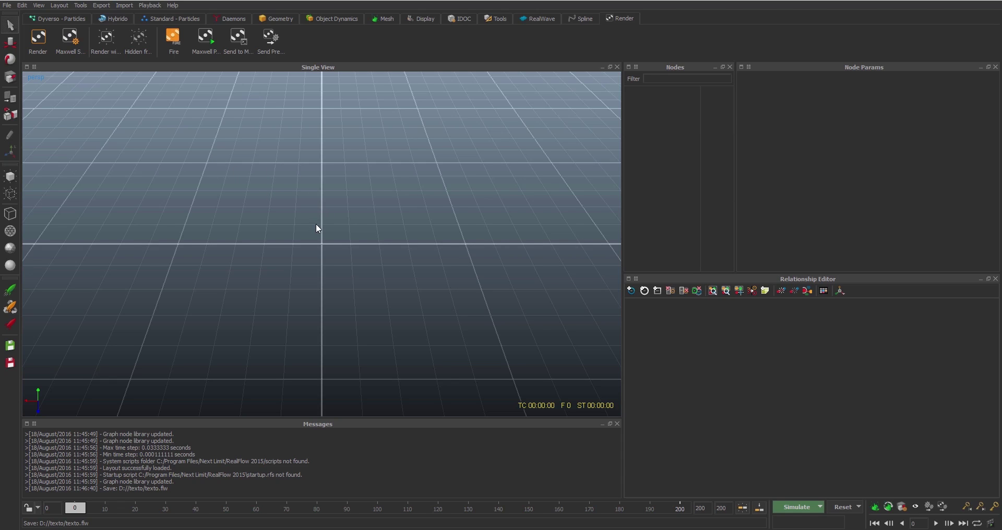
Add a plane, scale it to about 3.29 in X and 2.13 in Y and Z, and display it shaded.
alt+drag(364, 240, 409, 269)
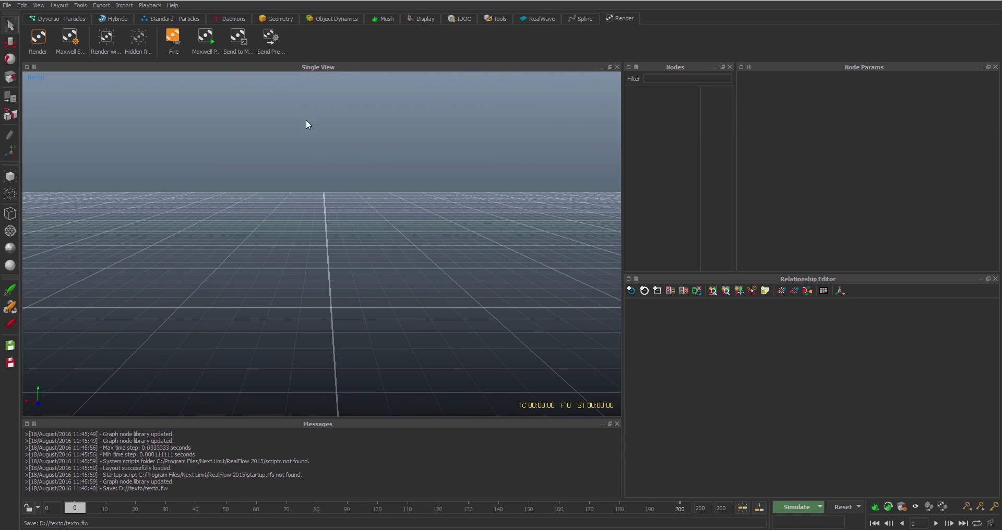
click(276, 19)
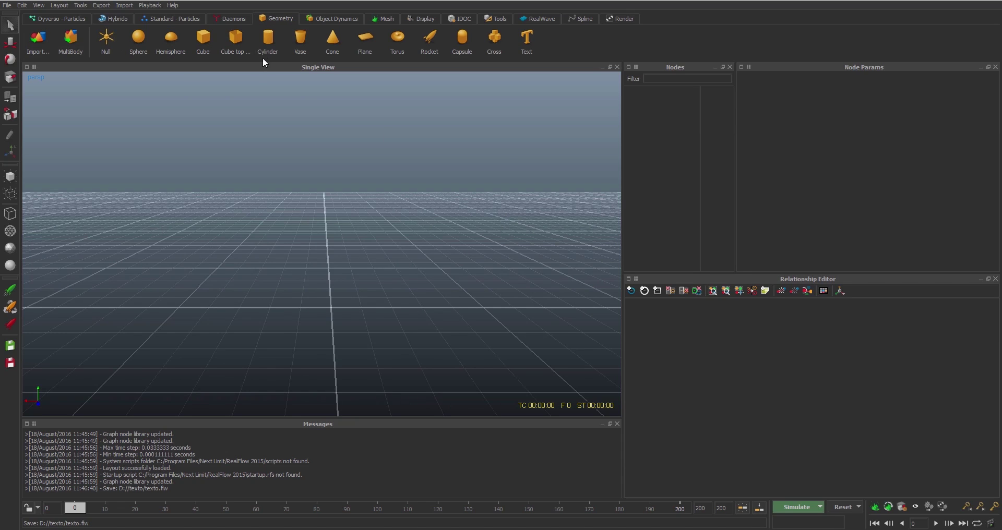
click(358, 41)
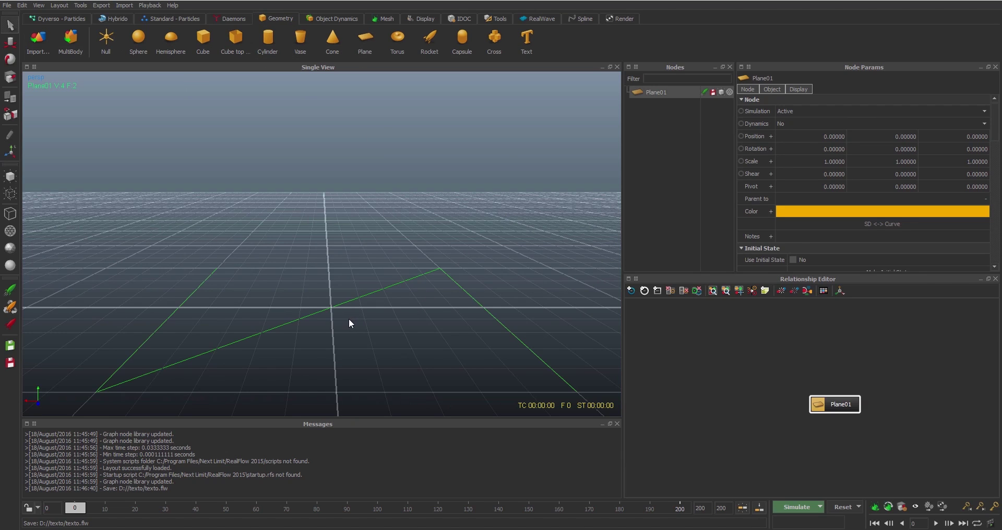
key(w)
key(e)
key(r)
drag(337, 305, 365, 306)
drag(269, 308, 230, 307)
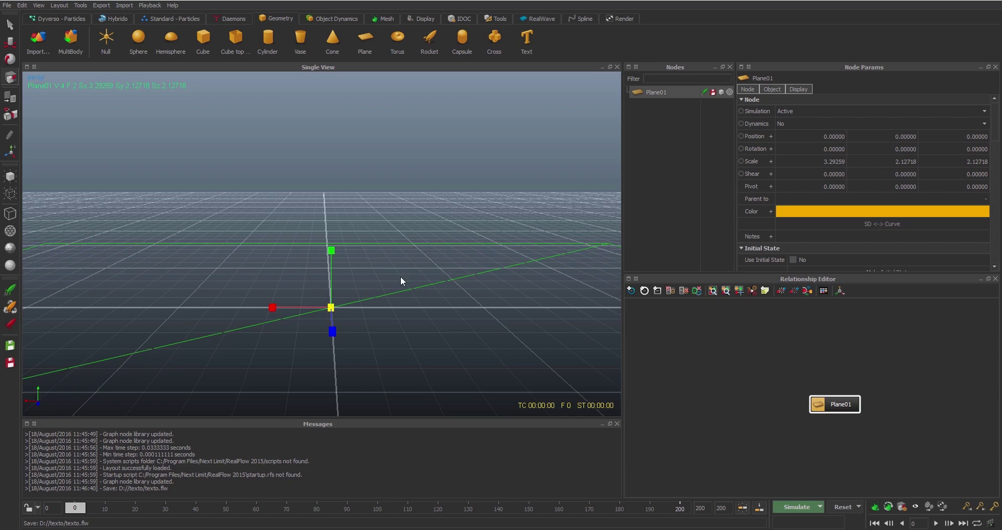
click(729, 92)
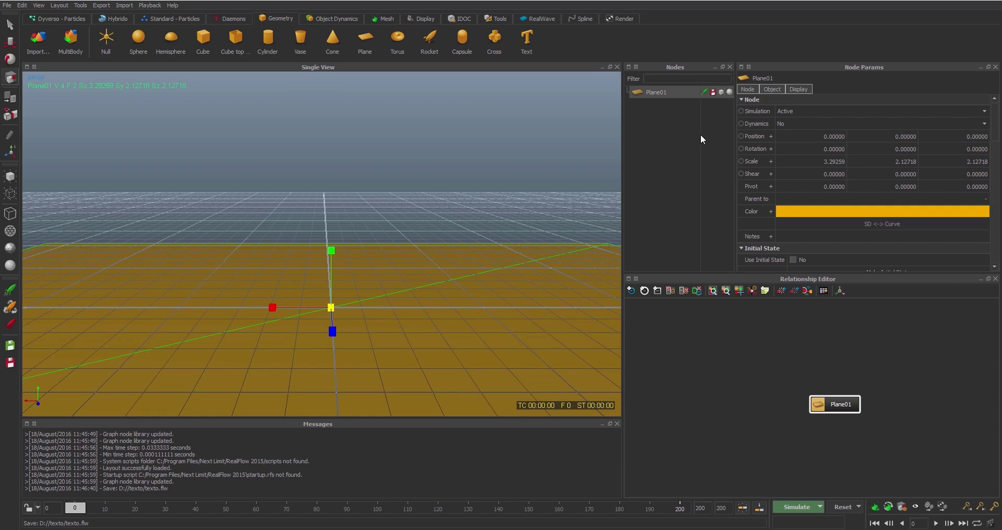
Create extruded text geometry reading "Texto Dissolvendo" with the default options.
alt+drag(371, 171, 474, 155)
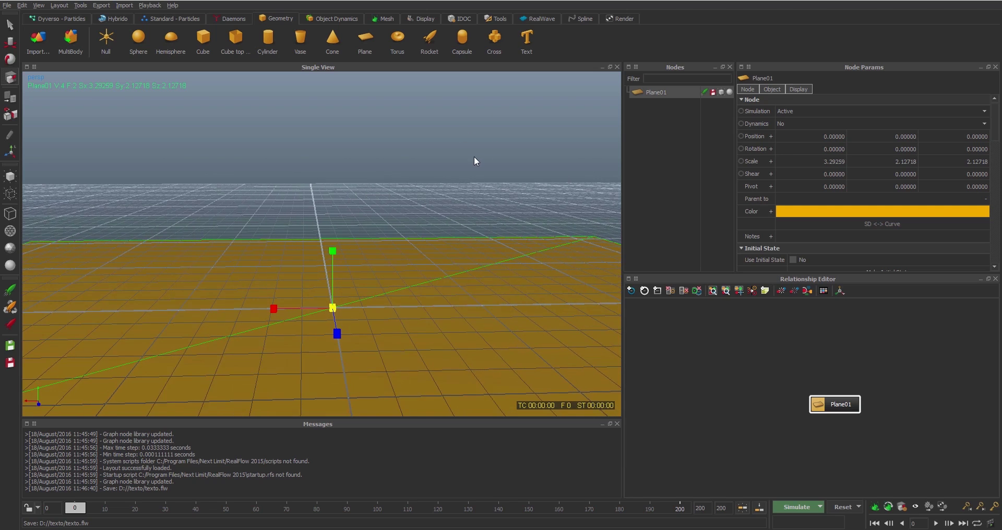
click(528, 43)
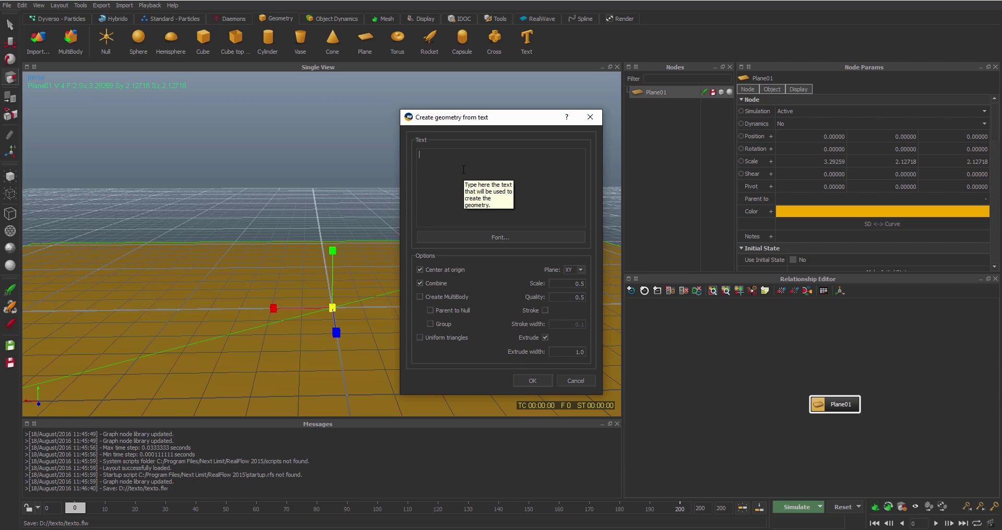
text(Texto Dissolvendo)
click(533, 380)
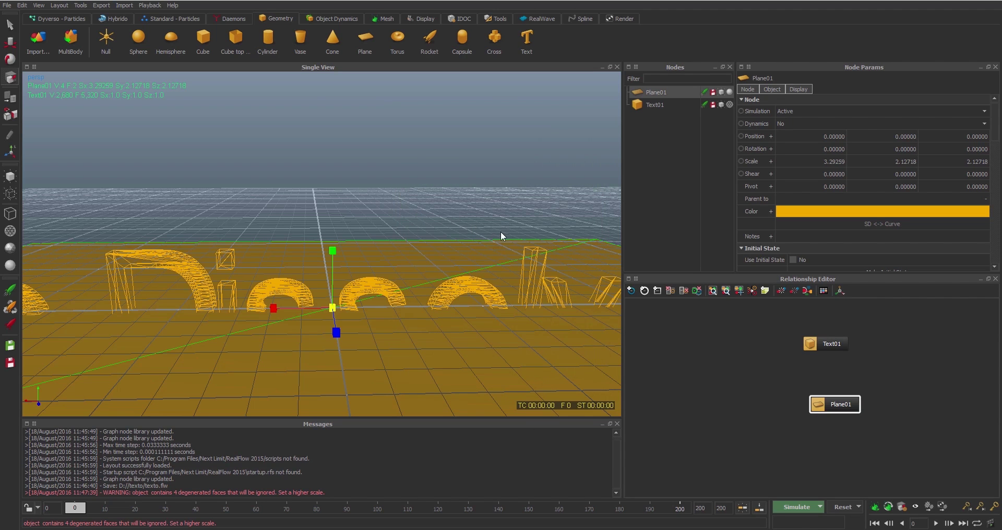
Enlarge the plane to a scale of about 9.64 in X and 8.30 in Z and reposition the text and plane nodes.
scroll(501, 233, down, 5)
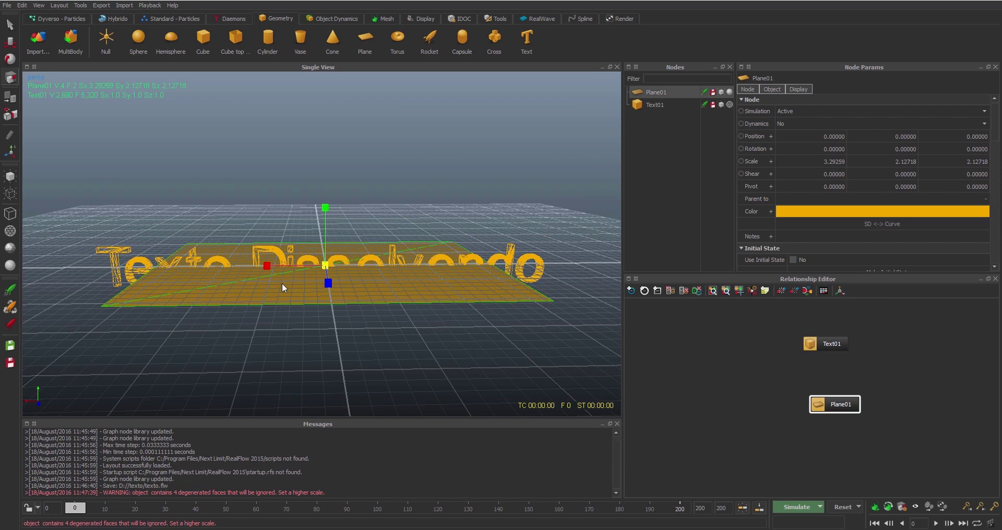
drag(268, 265, 211, 262)
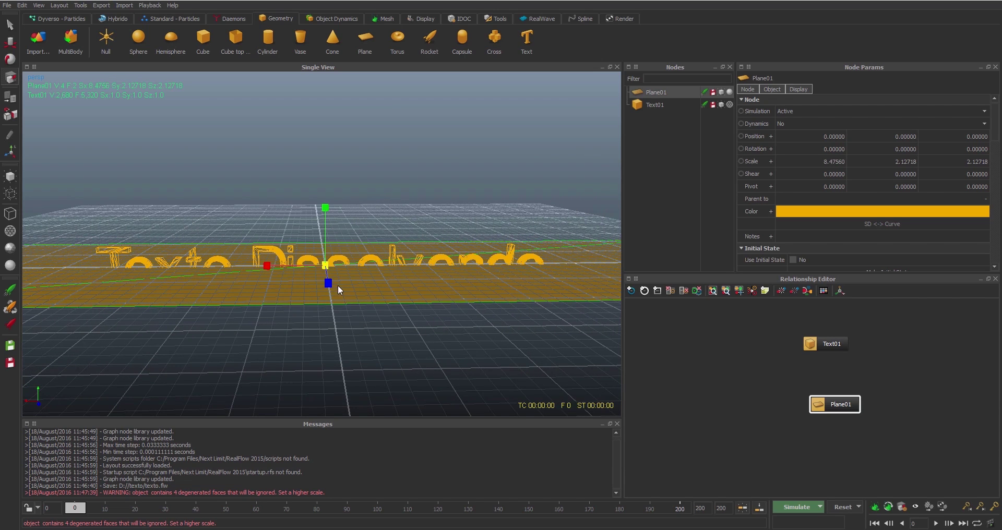
drag(329, 284, 314, 304)
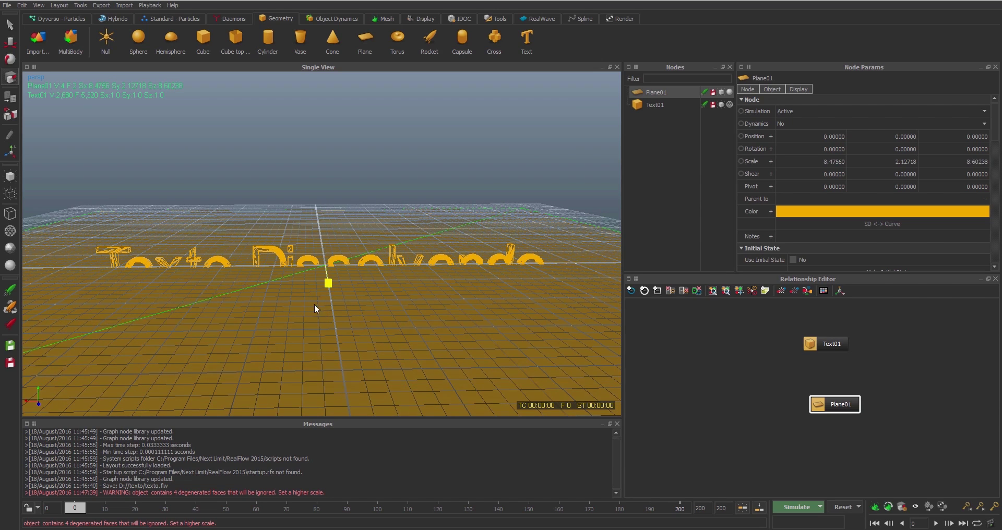
drag(268, 265, 252, 266)
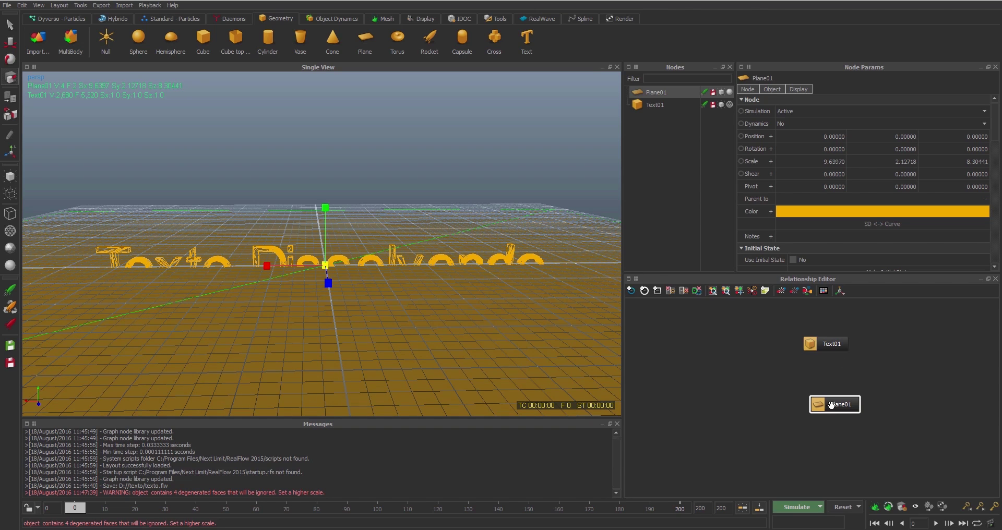
click(830, 343)
drag(863, 397, 873, 392)
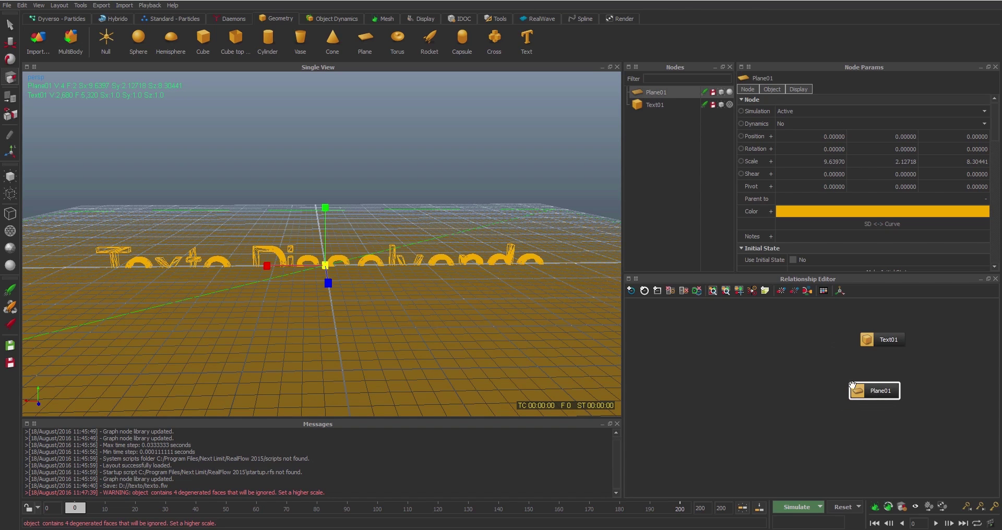
Raise the text above the plane to a Y position of about 15.69.
key(w)
mouse_move(327, 208)
mouse_down()
mouse_move(326, 130)
mouse_move(325, 194)
mouse_up()
key(ctrl+z)
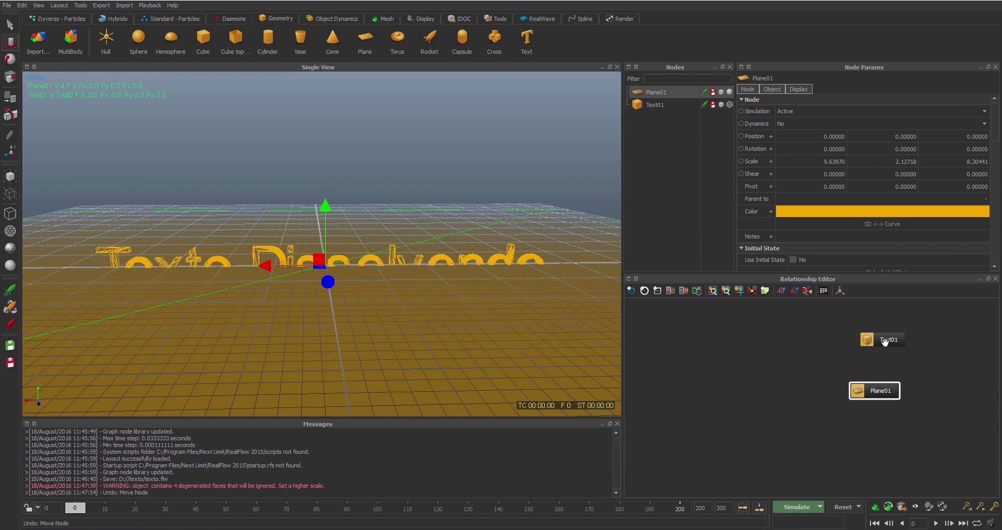
click(886, 338)
drag(326, 206, 326, 66)
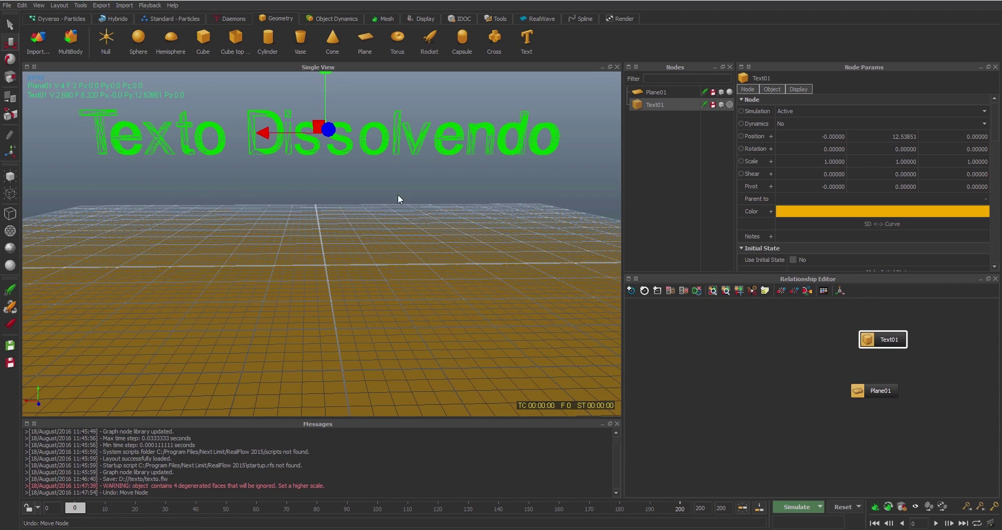
alt+drag(408, 211, 455, 264)
alt+right_drag(456, 264, 358, 158)
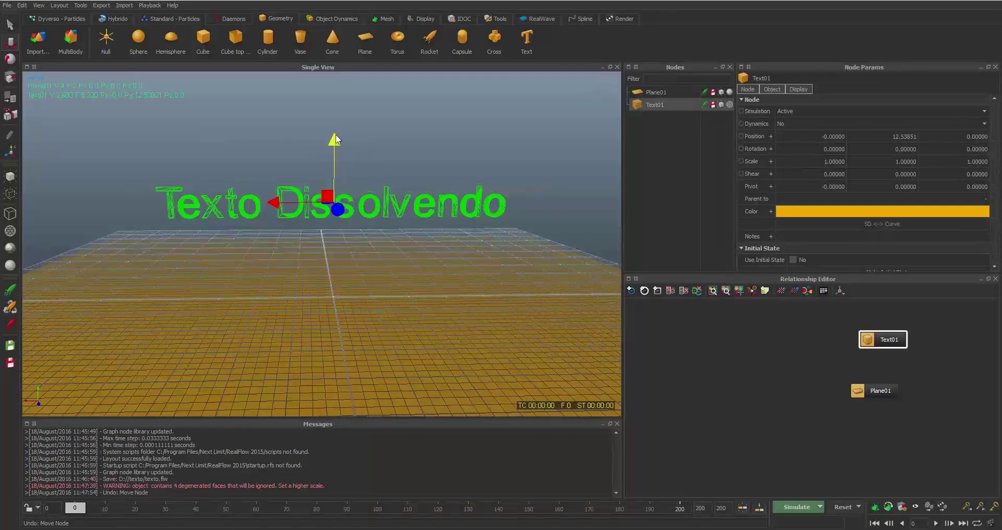
drag(335, 157, 336, 130)
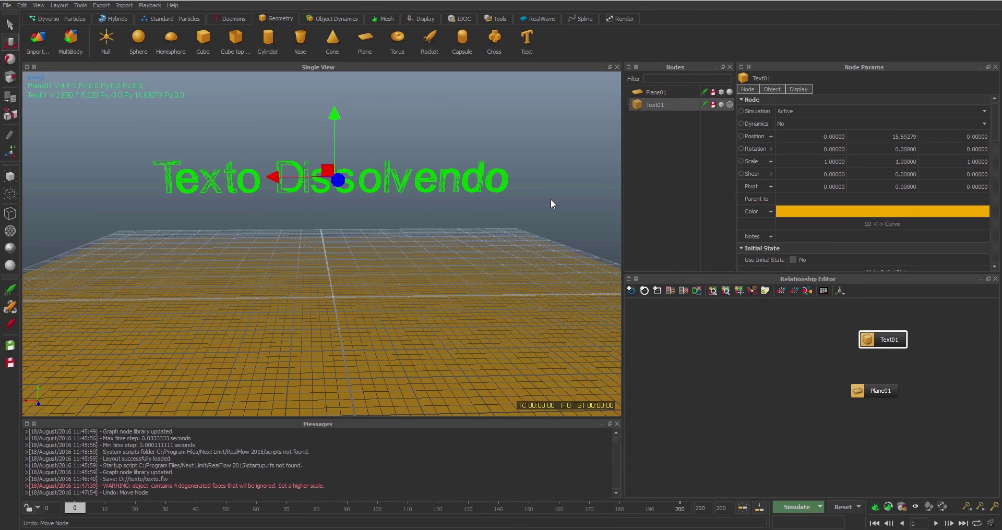
Fill the text object with Dyverso particles using a Fill Object emitter and check the filled letters.
click(52, 18)
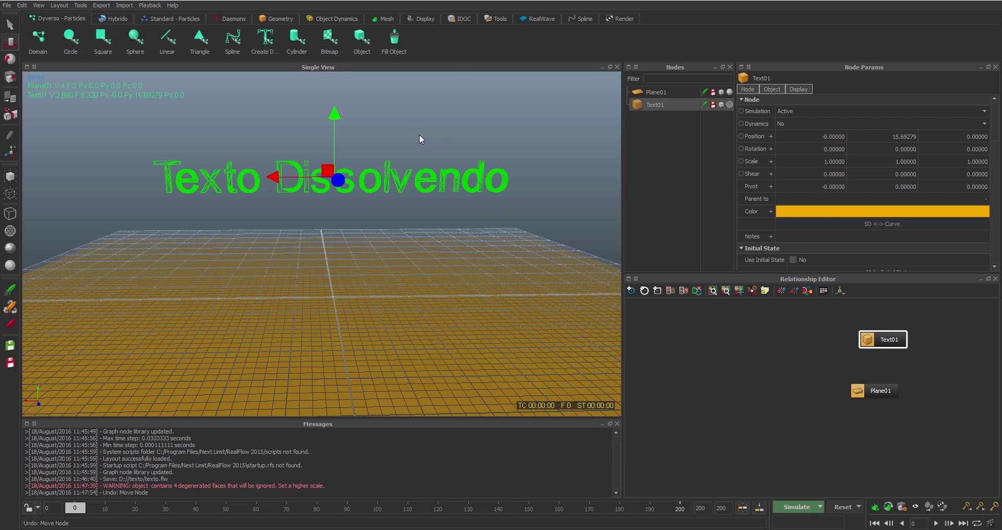
click(407, 45)
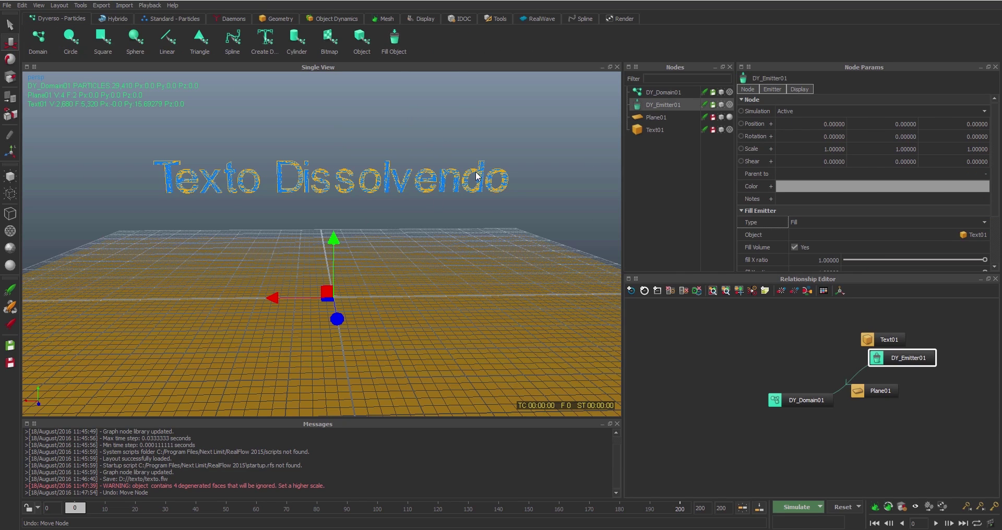
alt+drag(475, 173, 415, 205)
alt+right_drag(416, 205, 364, 199)
alt+drag(407, 207, 505, 211)
Set the minimum substeps of the Dyverso liquid PBD solver to 10 in the simulation options.
click(820, 507)
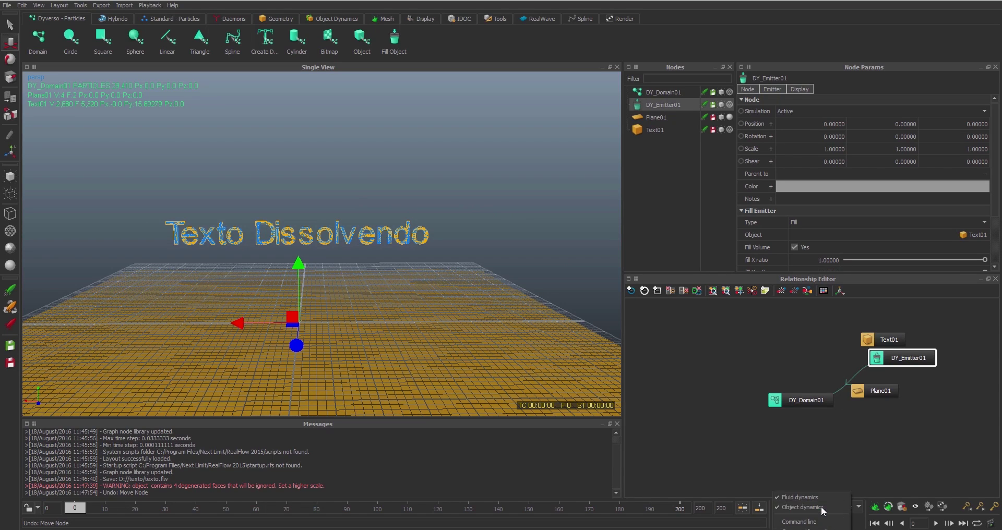
click(804, 526)
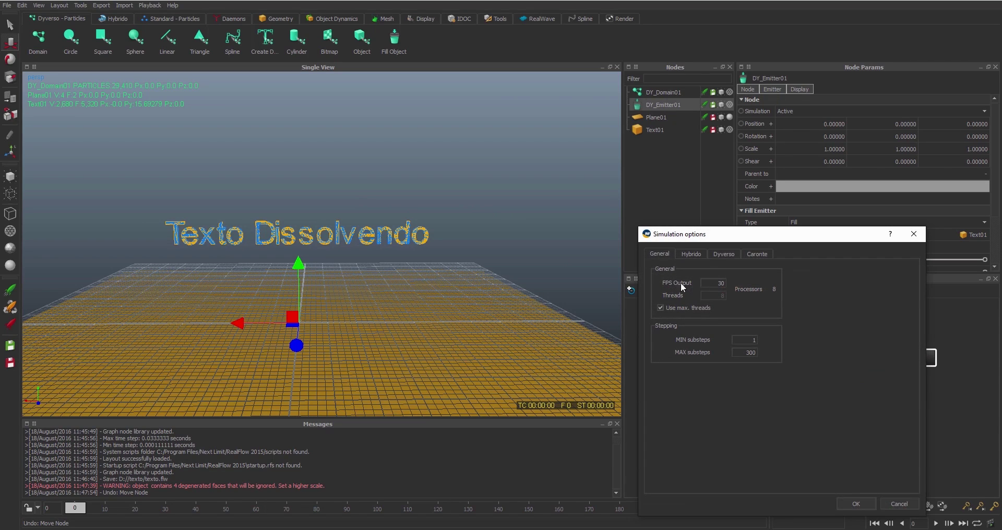
click(723, 254)
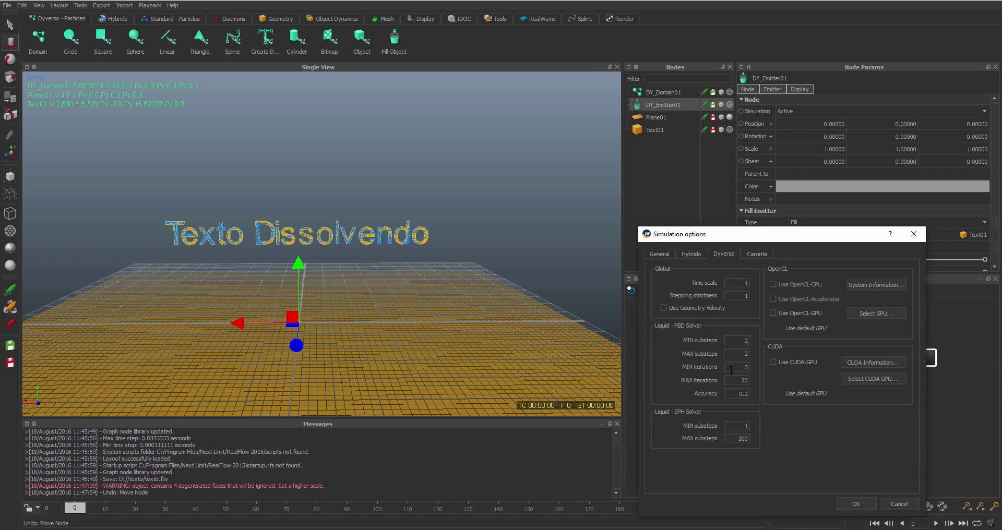
double_click(744, 341)
text(10)
click(854, 504)
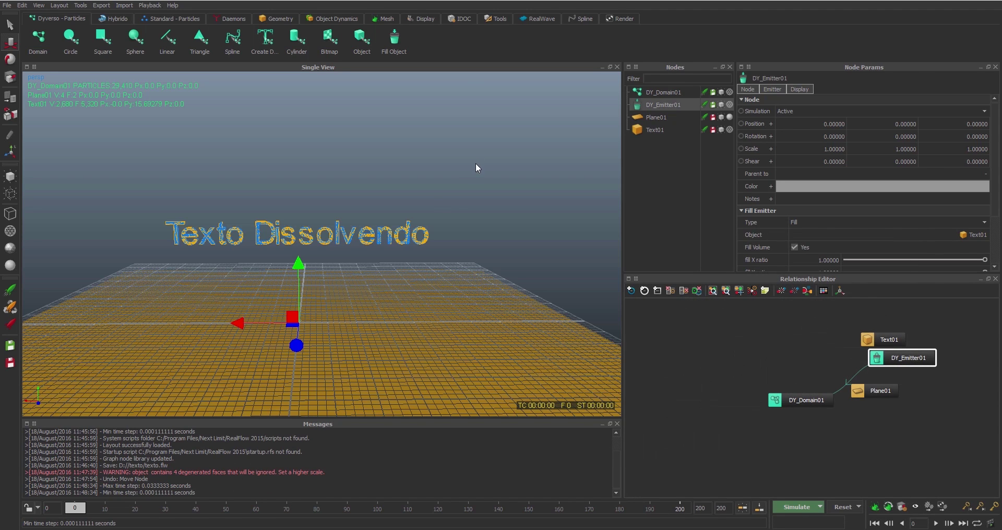
Hide the text geometry in the viewport so that only its particles are displayed.
alt+middle_drag(453, 166, 505, 223)
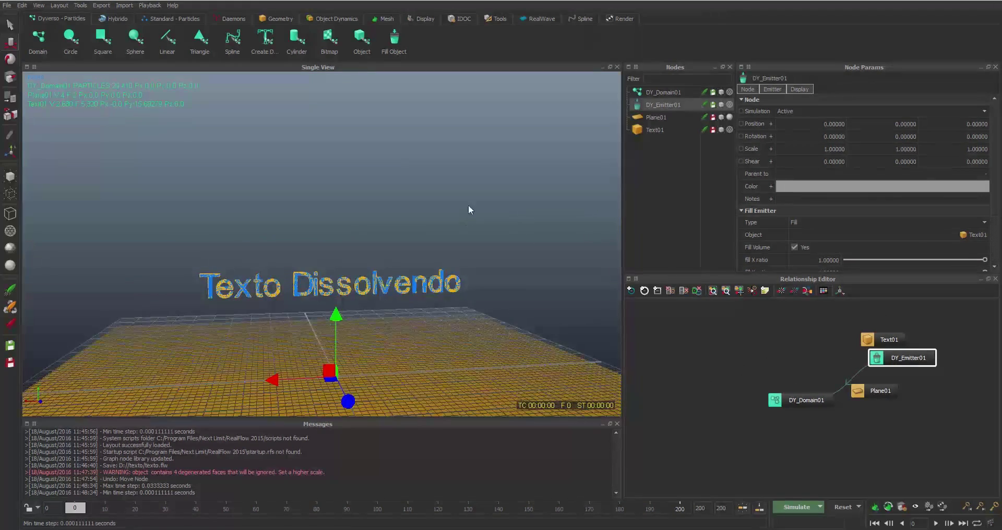
alt+drag(468, 206, 505, 224)
click(720, 129)
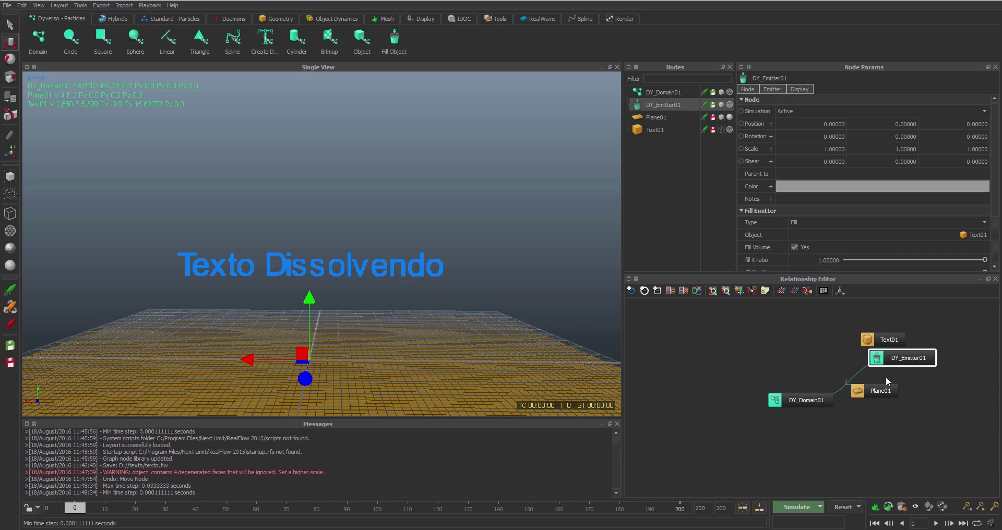
Arrange the emitter above and the plane below the Dyverso domain node, and link the plane to the domain.
drag(887, 358, 795, 346)
drag(867, 397, 776, 400)
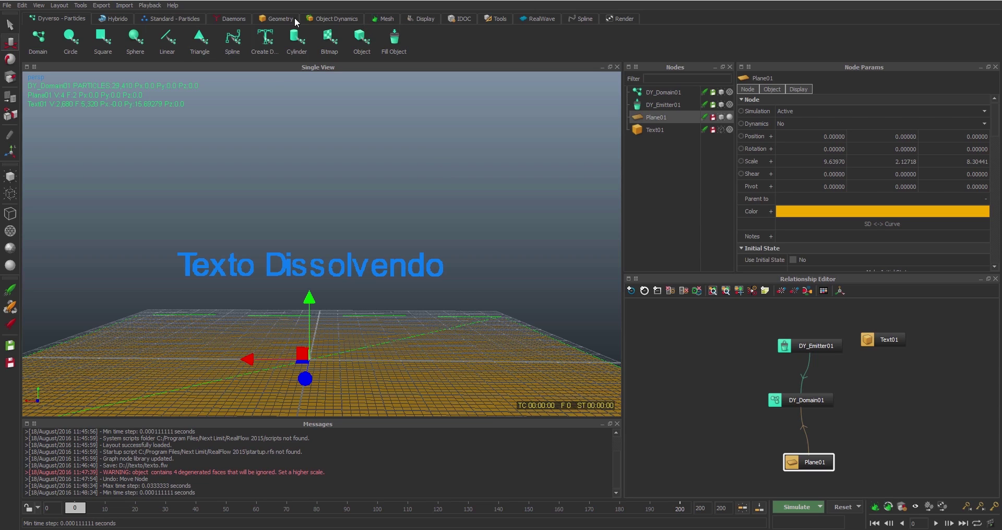
Add a Gravity daemon, place its node beside the Dyverso domain, and link it to the domain.
click(230, 20)
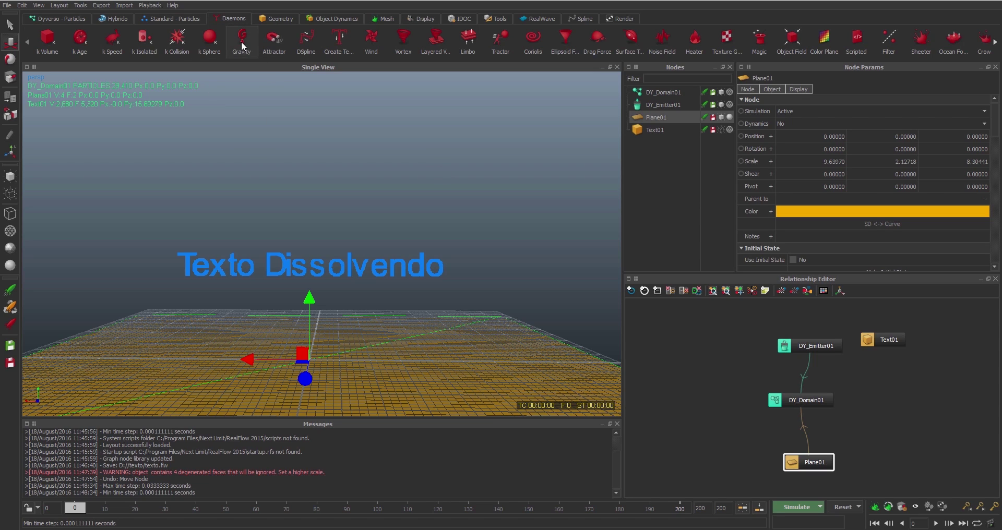
click(241, 41)
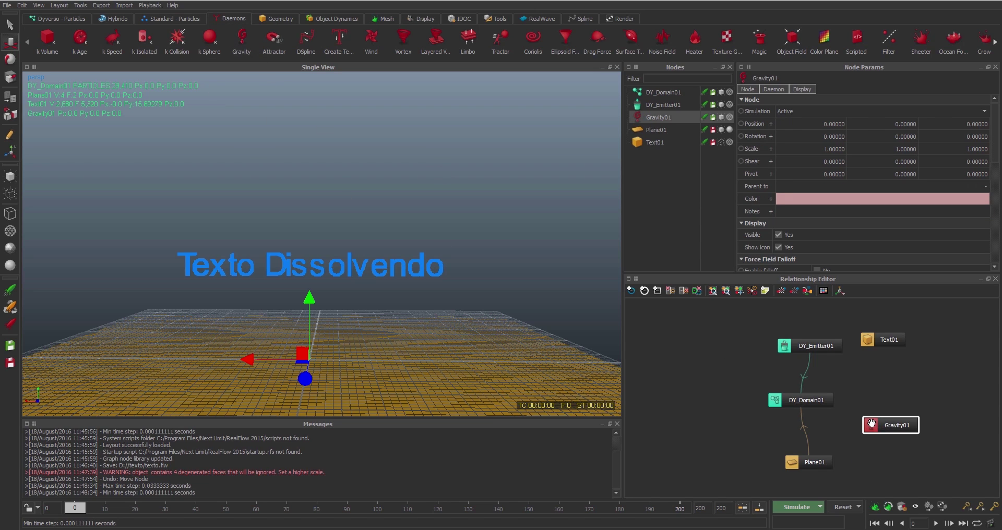
drag(871, 424, 692, 365)
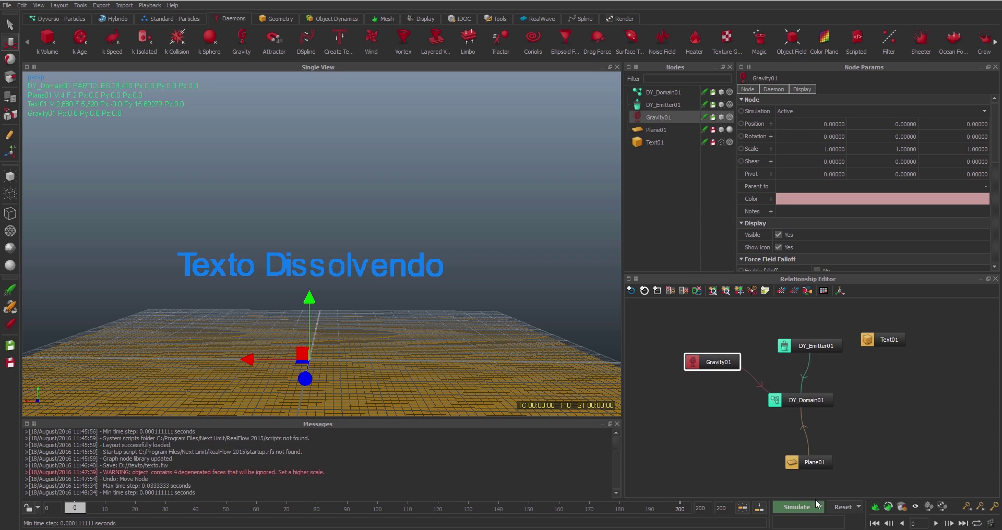
Run the simulation to preview the text particles falling onto the plane, stop it, and reset the scene to frame 0.
click(793, 508)
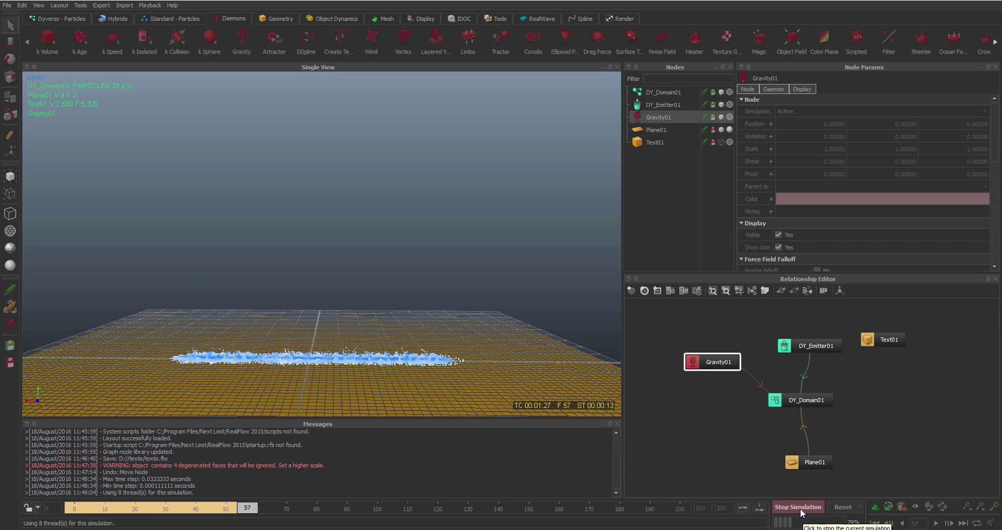
click(802, 507)
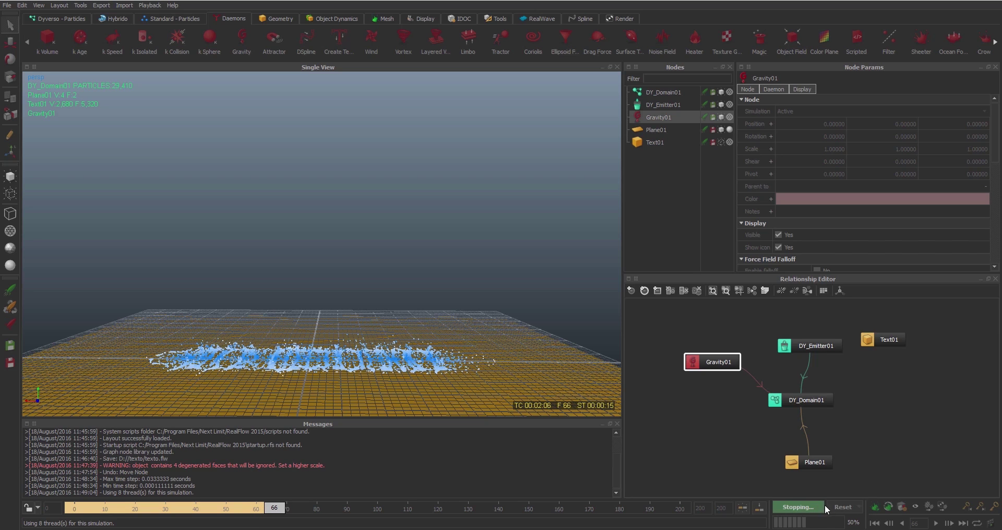
click(817, 508)
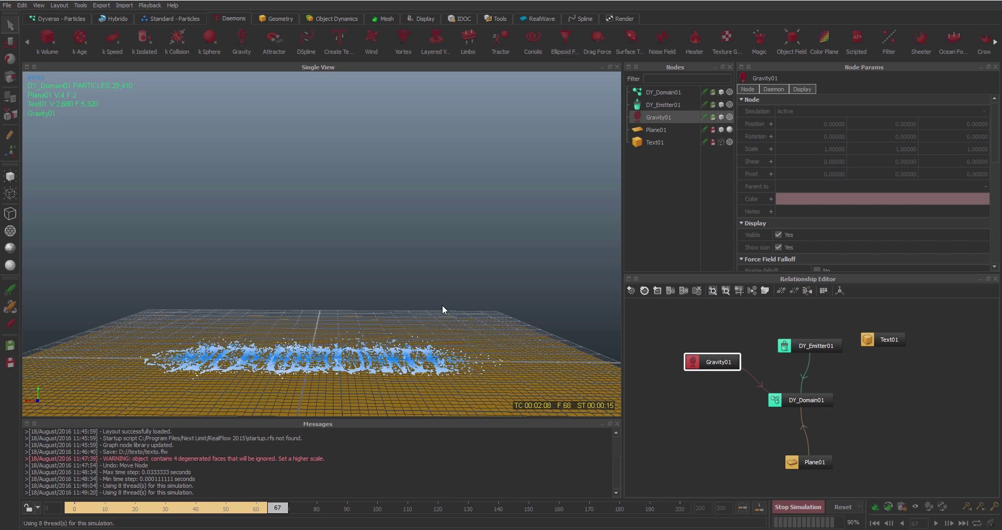
click(800, 504)
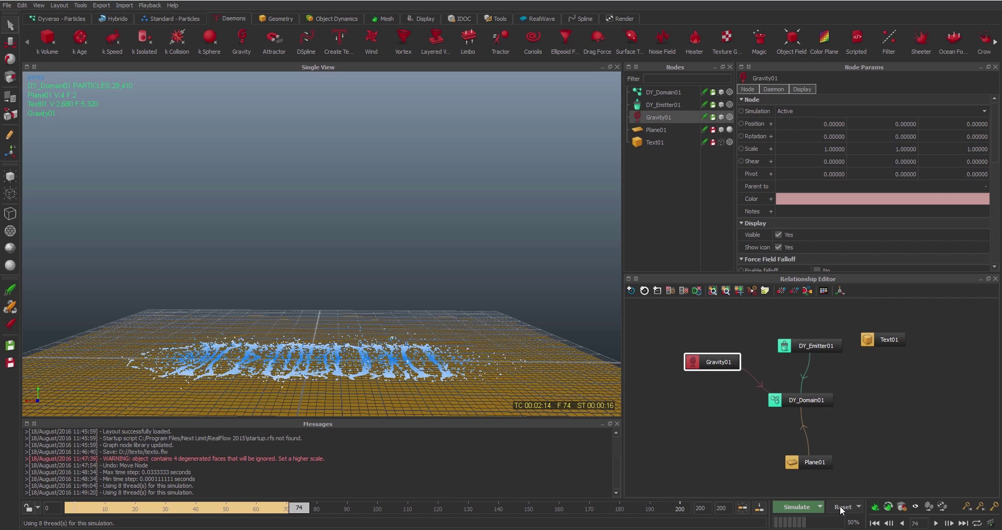
click(841, 507)
click(483, 265)
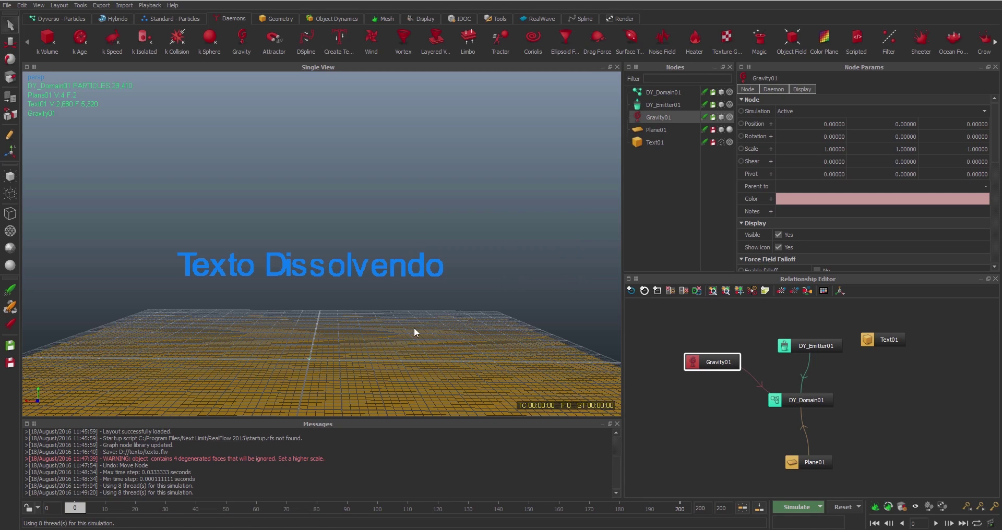
Add a Noise Field daemon, link it to the Dyverso domain, and rearrange the Gravity, Noise Field and domain nodes clear of each other.
drag(715, 362, 921, 389)
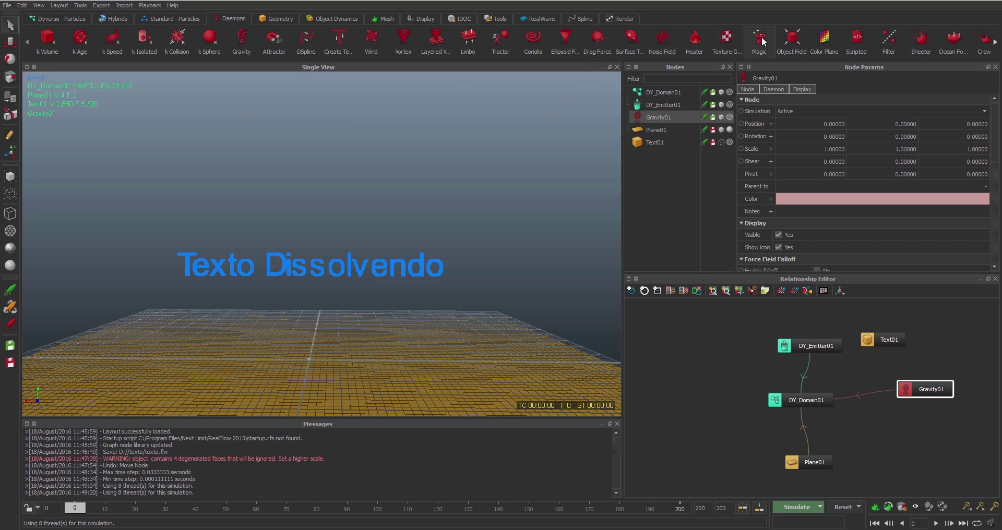
click(662, 38)
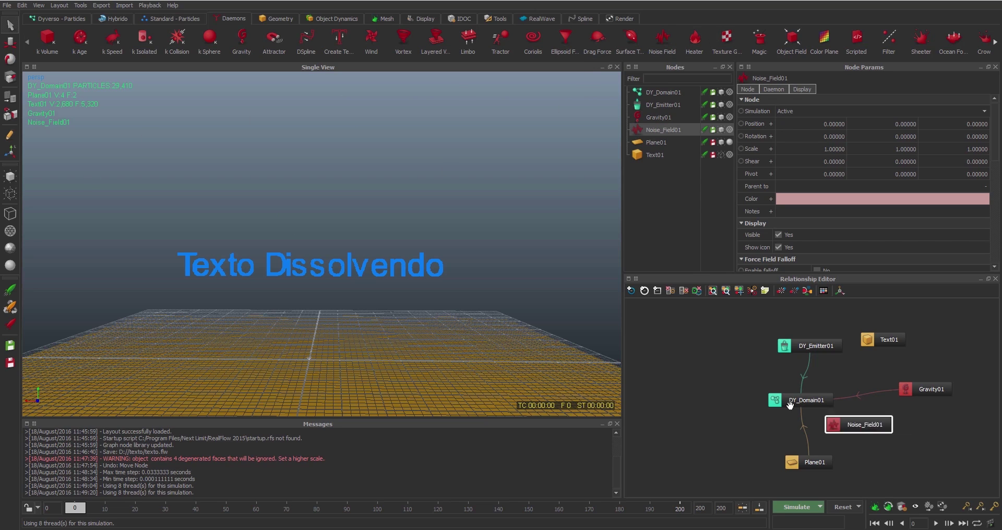
drag(865, 423, 777, 400)
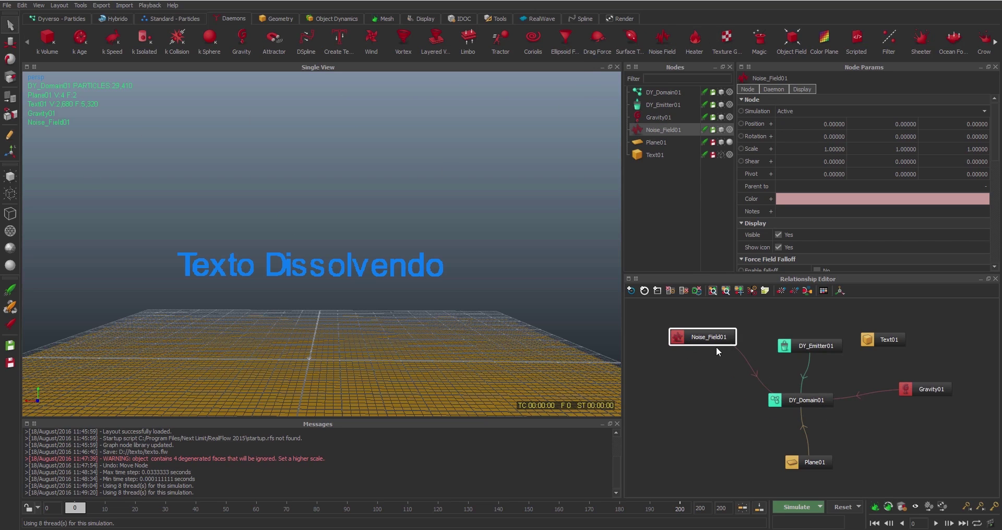
drag(716, 339, 740, 337)
drag(811, 407, 823, 412)
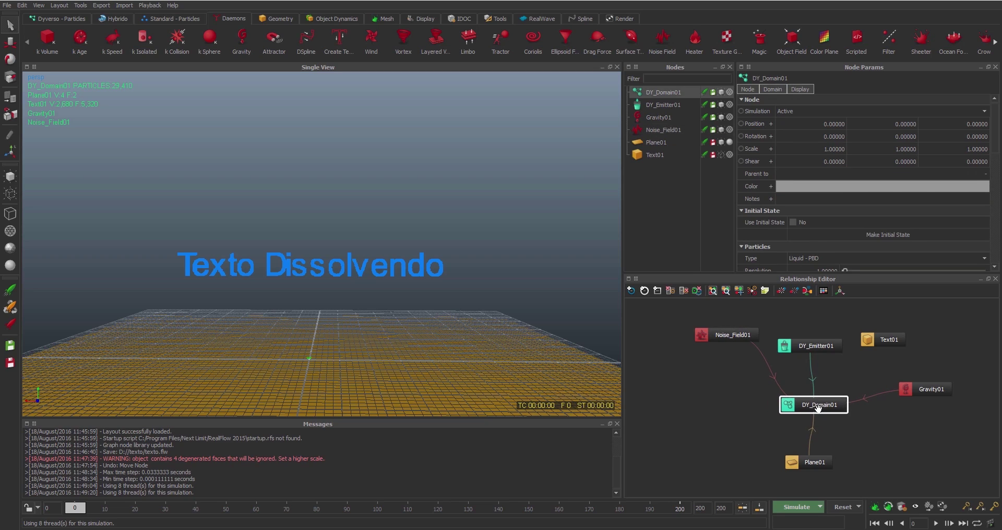
drag(732, 333, 716, 346)
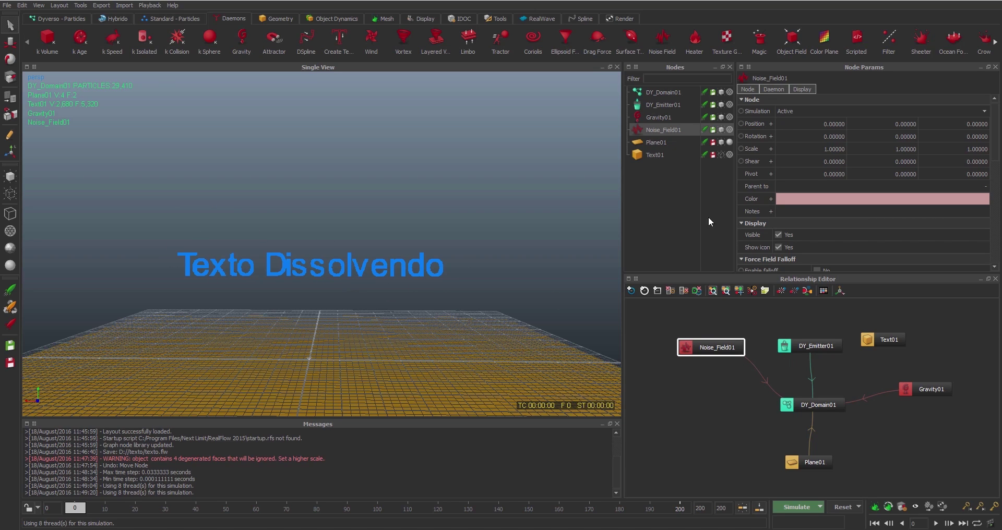
Enable and display the noise field's falloff, and scale the daemon to about 31.5 in X and 6.5 in Z.
click(775, 88)
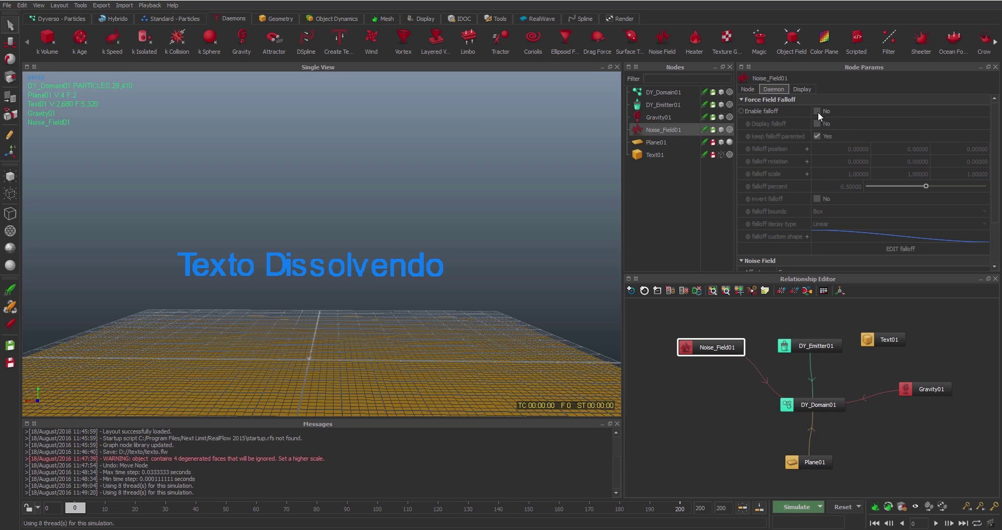
click(817, 112)
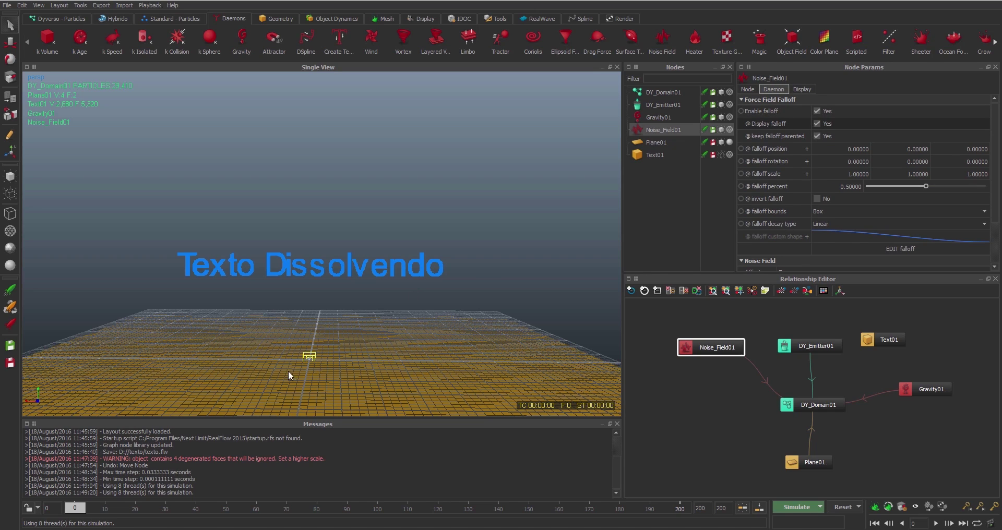
key(w)
key(e)
key(r)
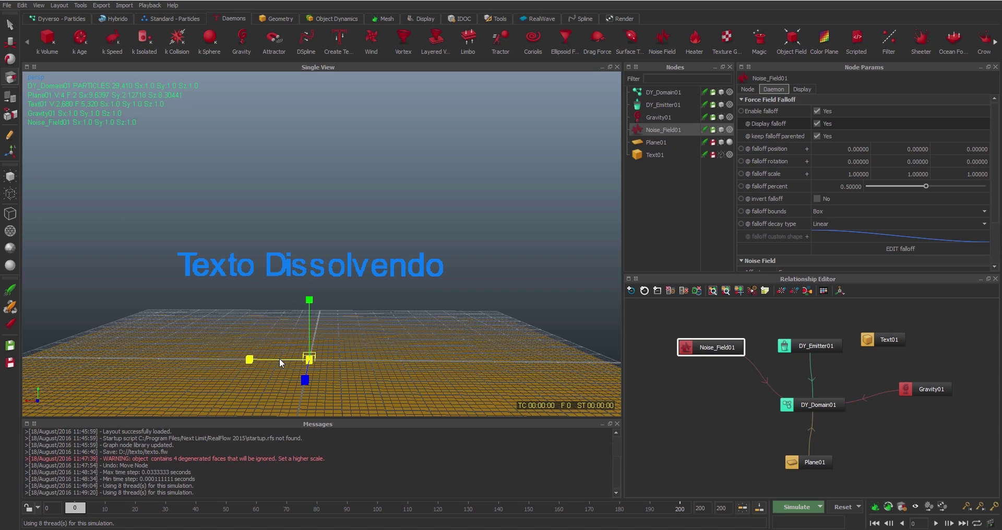
drag(251, 360, 72, 345)
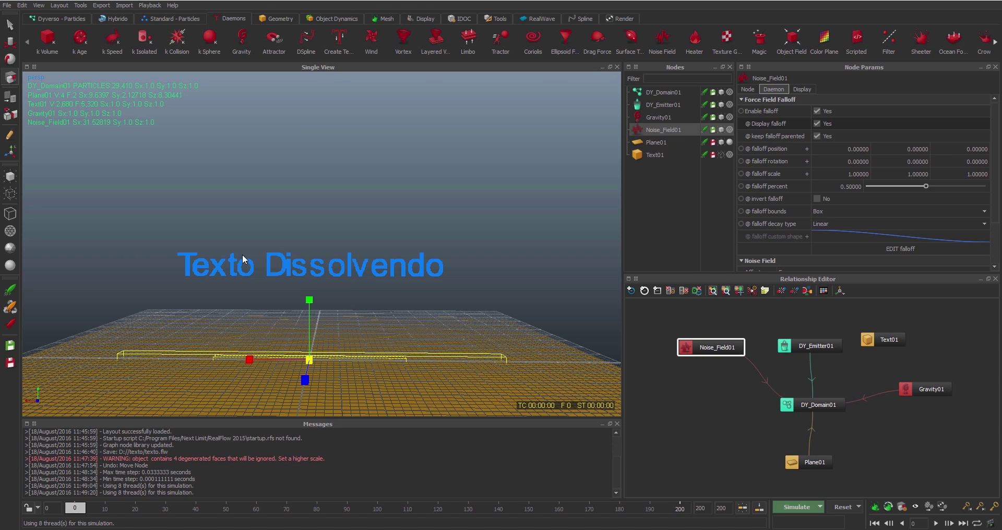
alt+drag(338, 208, 414, 265)
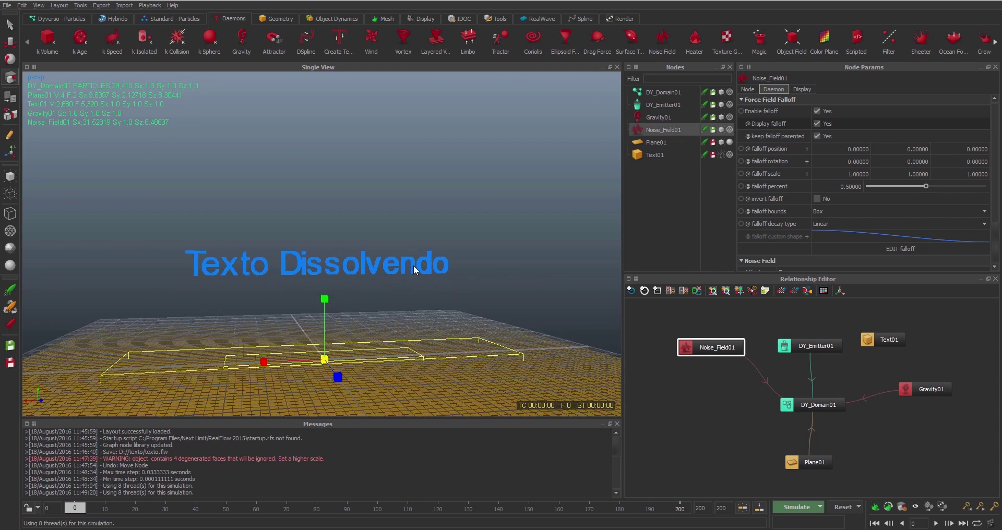
Raise the noise field above the text, to a Y position of about 23.67.
key(w)
drag(325, 299, 320, 158)
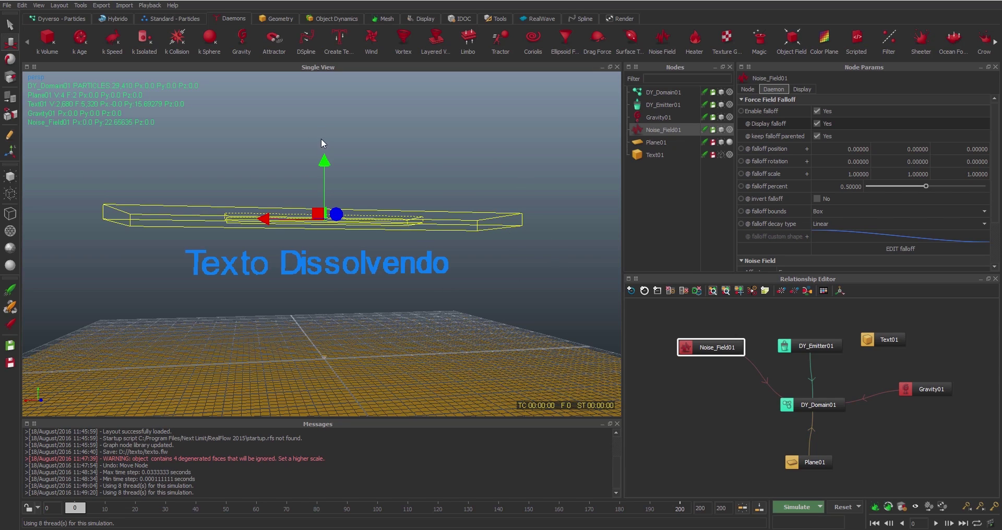
mouse_move(321, 158)
mouse_down()
mouse_move(322, 292)
mouse_move(325, 142)
mouse_up()
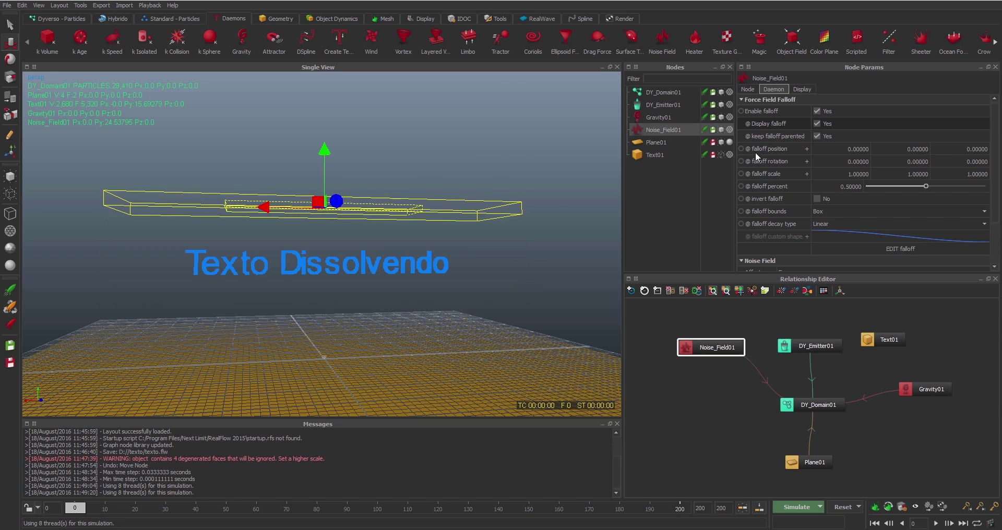
click(748, 90)
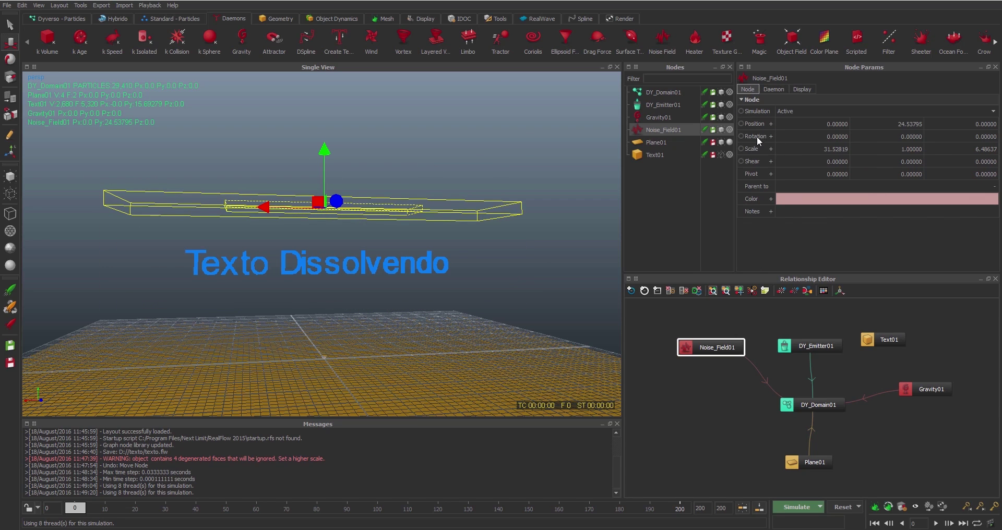
drag(324, 152, 324, 159)
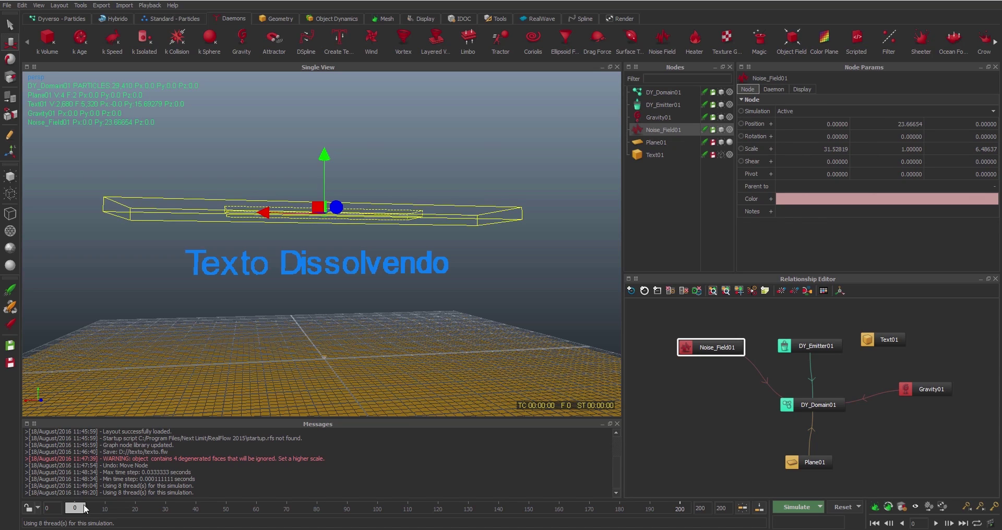
Keyframe the noise field's position above the text at frame 10 and at about Y 1.21 near the plane at frame 30.
drag(78, 513, 115, 507)
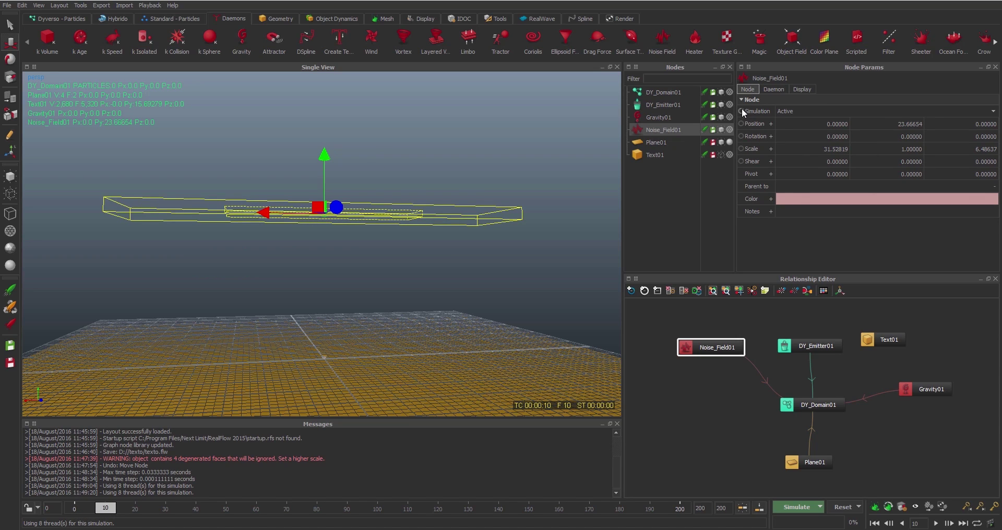
click(740, 124)
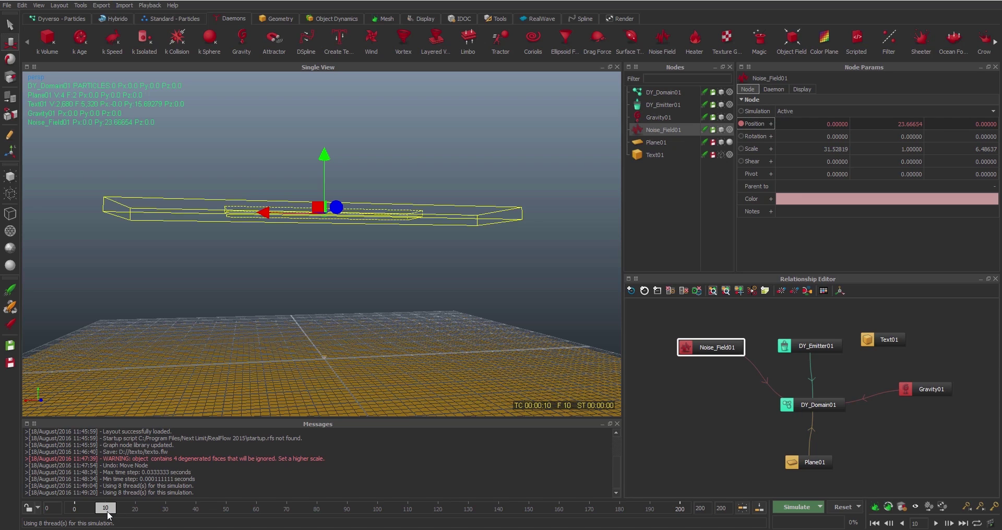
drag(110, 510, 168, 515)
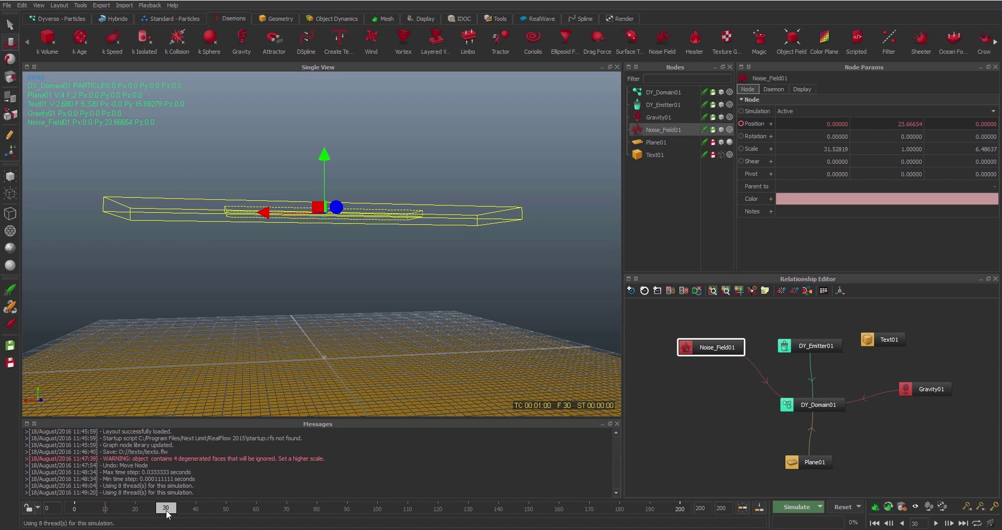
drag(327, 152, 328, 288)
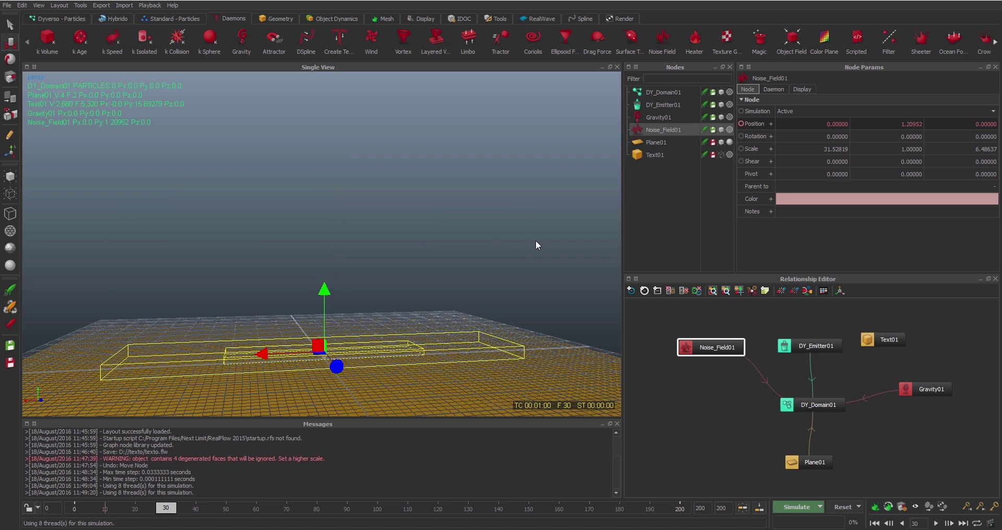
click(741, 124)
drag(170, 509, 74, 509)
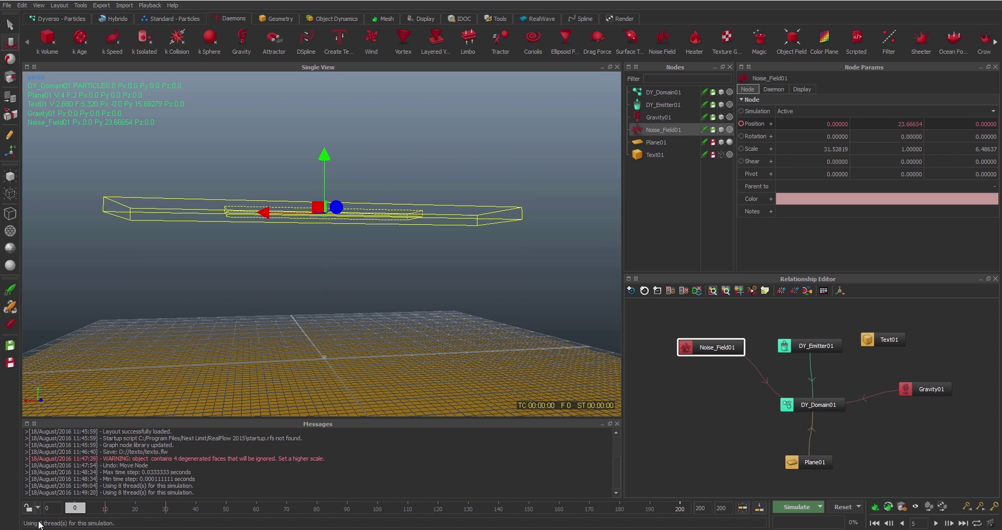
Try to simulate the animated noise field without resetting the scene, stopping and restarting the run.
click(795, 506)
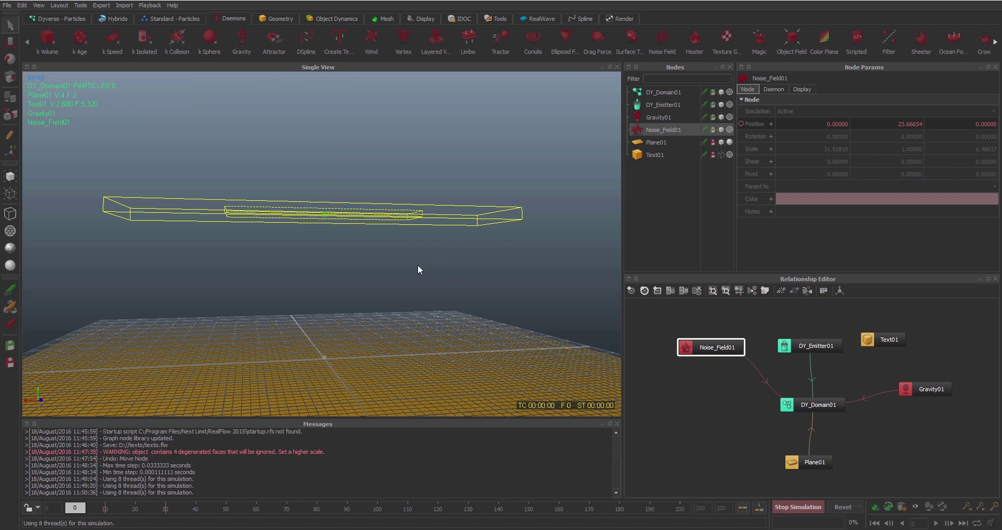
click(806, 510)
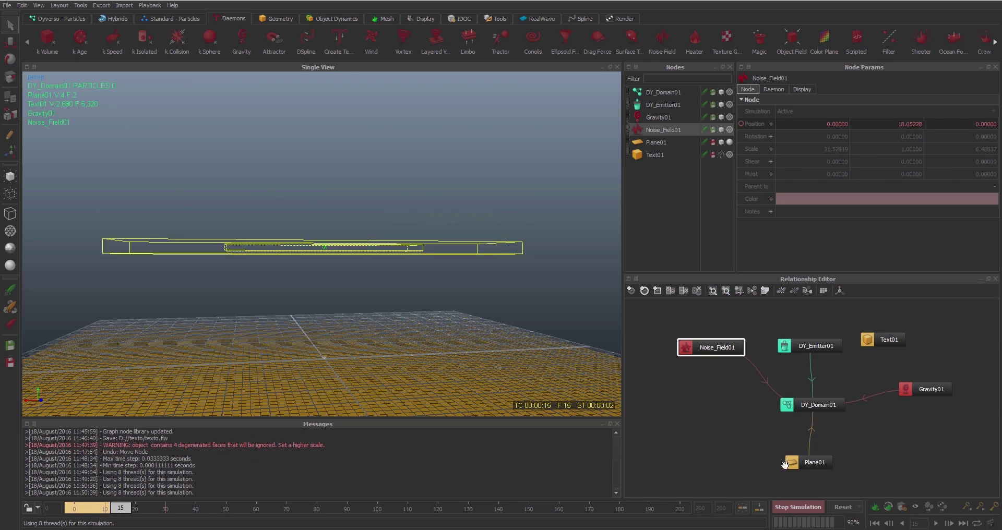
click(815, 509)
click(807, 509)
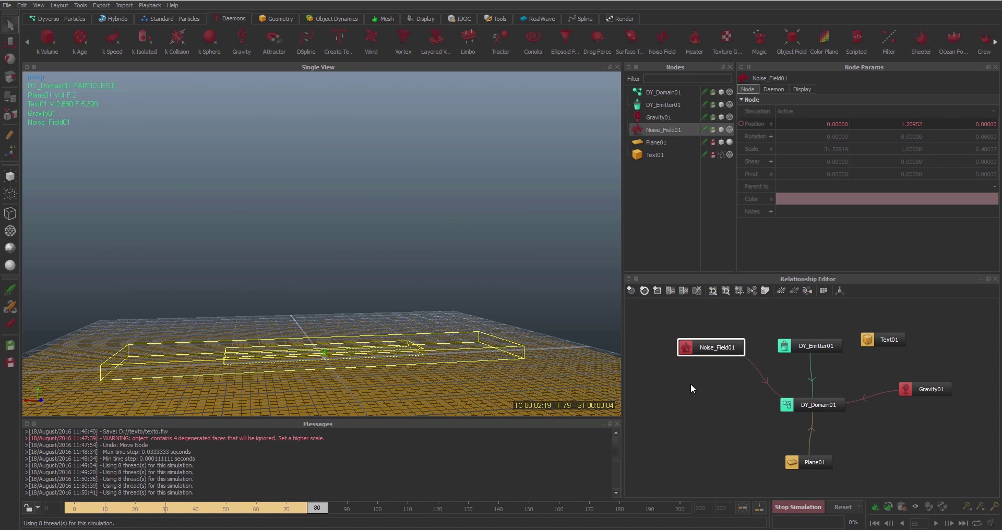
click(814, 509)
key(ctrl+alt+s)
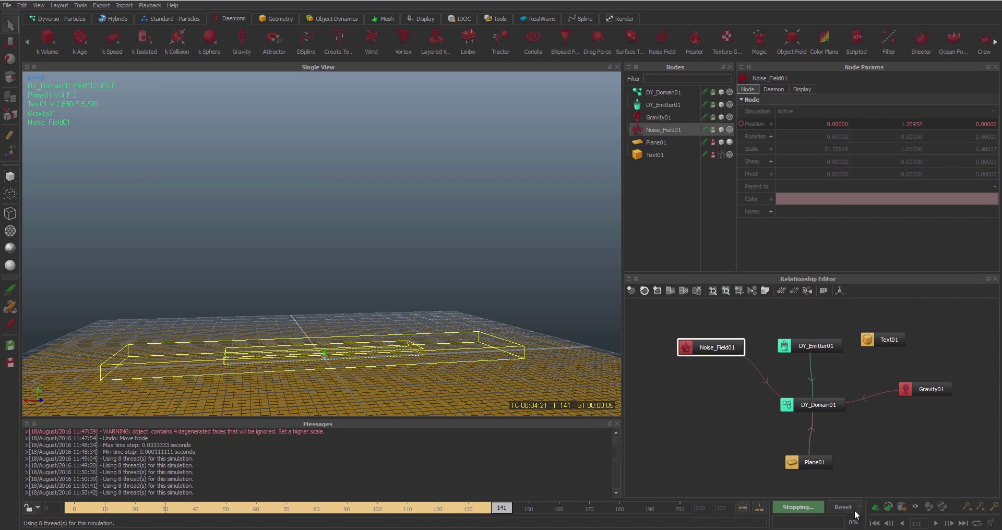
key(ctrl+alt+s)
key(ctrl+alt+s)
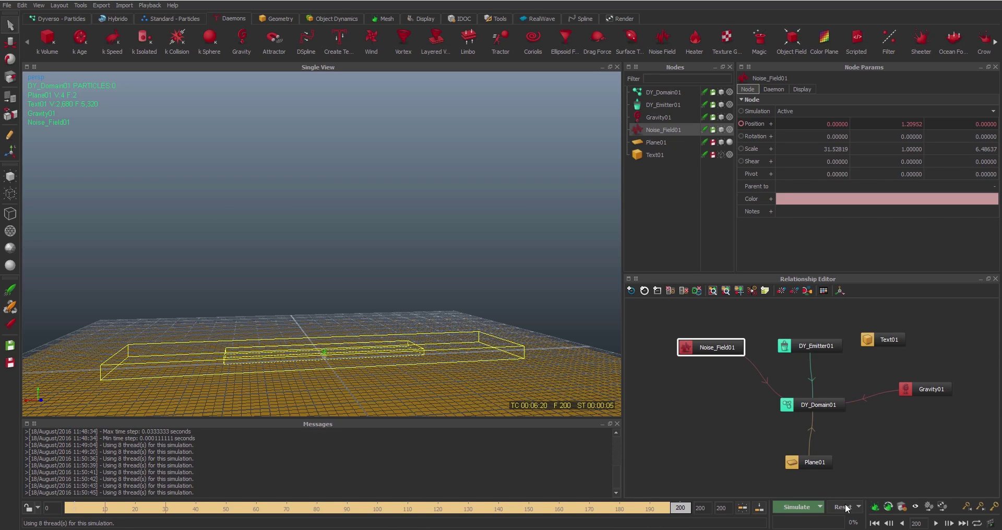
Reset the scene, simulate to about frame 59 to check the noise field's effect on the text particles, and reset again.
click(844, 507)
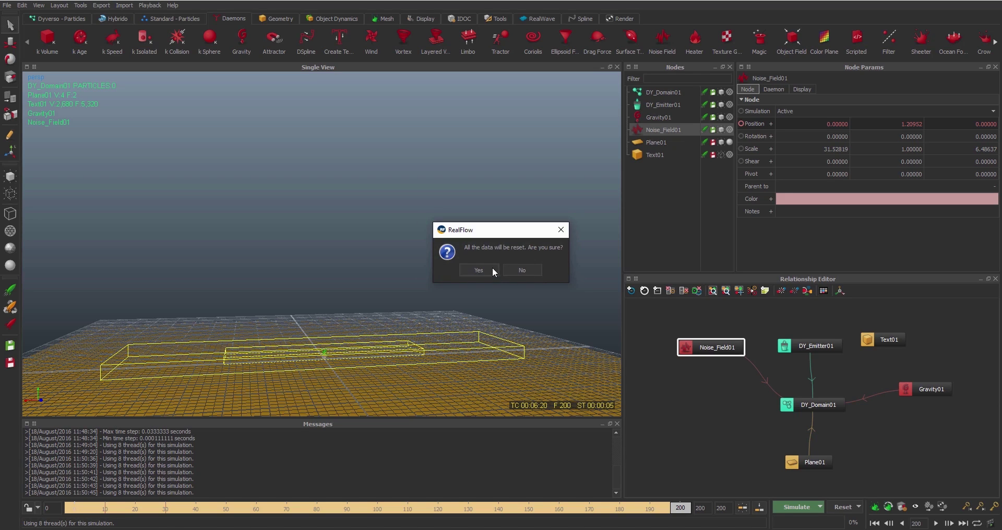
key(Return)
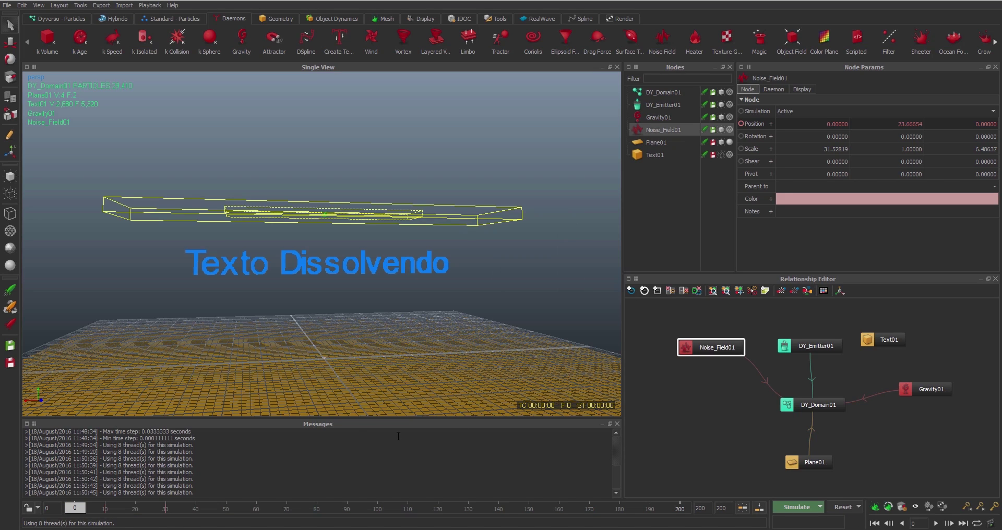
click(797, 507)
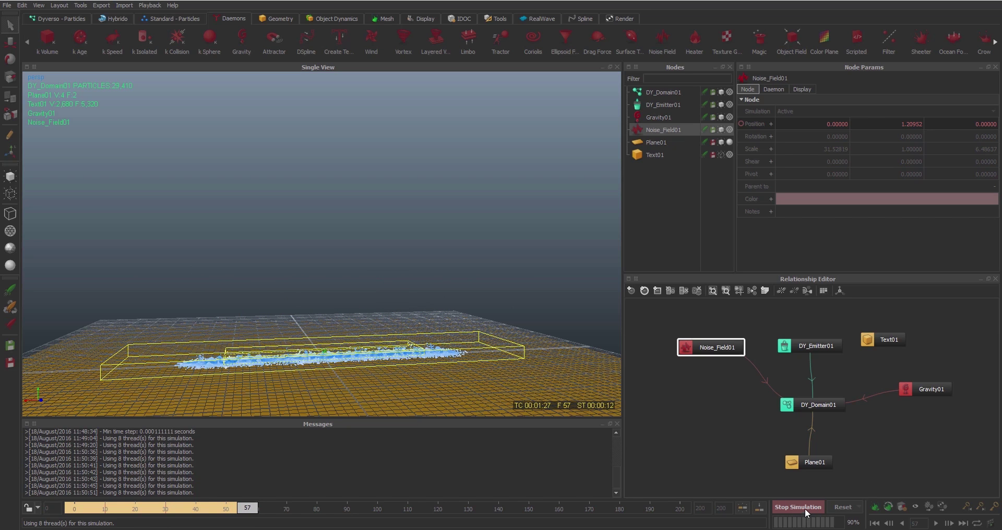
click(805, 508)
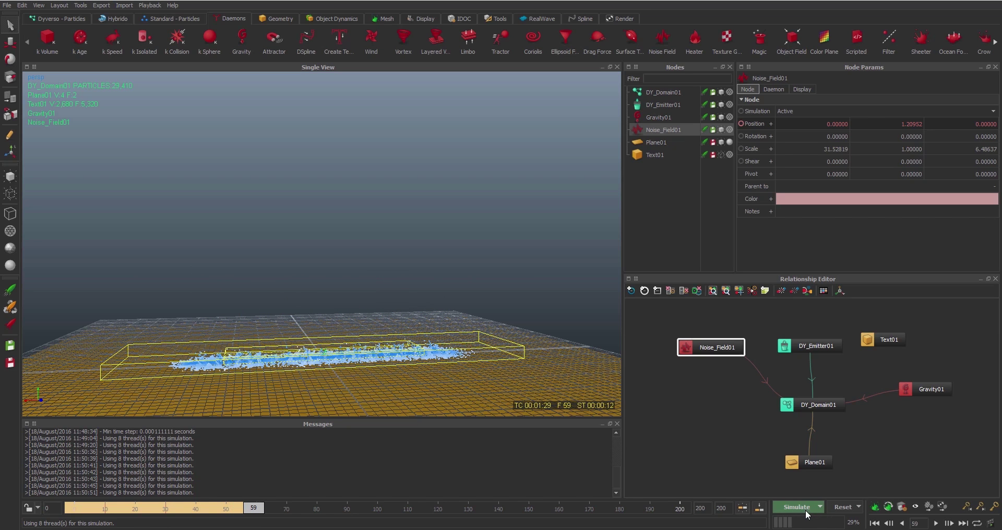
click(844, 508)
click(481, 272)
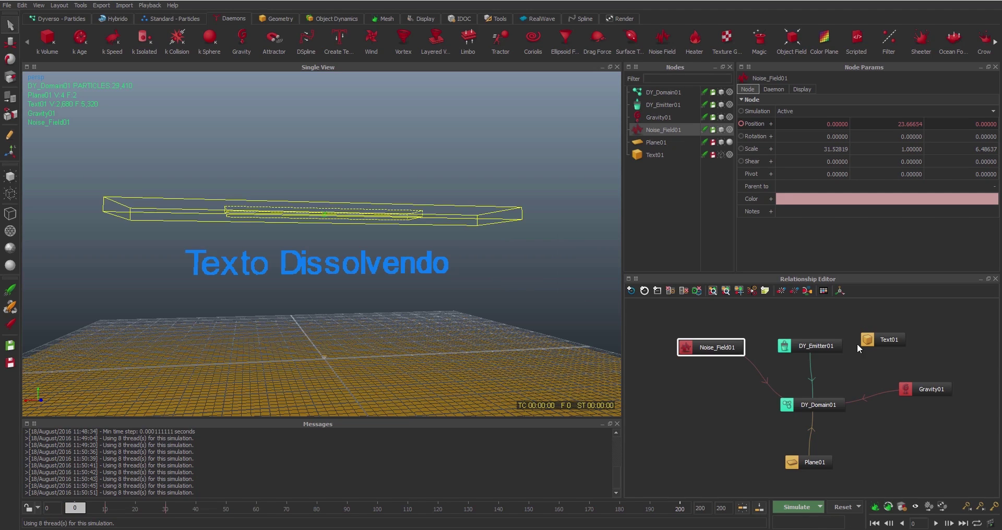
drag(708, 349, 706, 349)
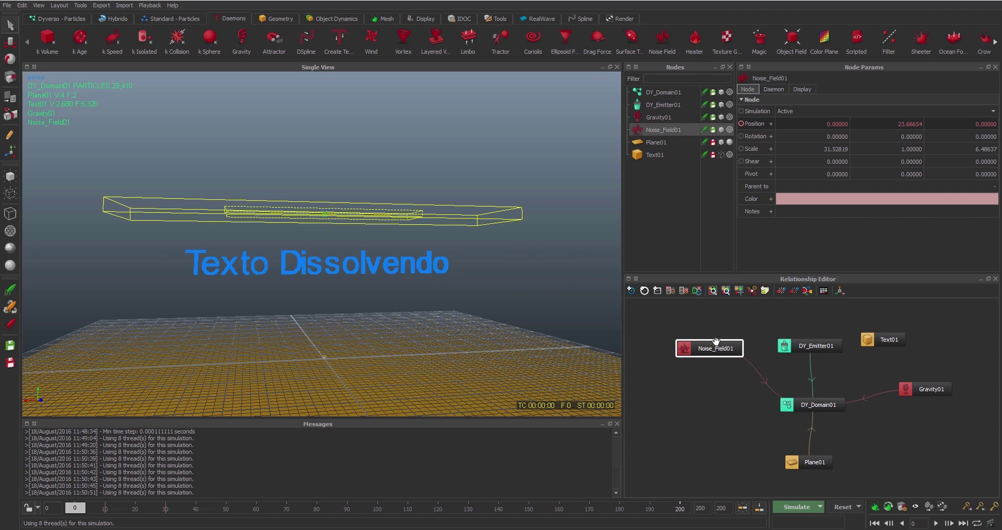
Raise the strength of the noise field's force to about 31.19.
click(774, 89)
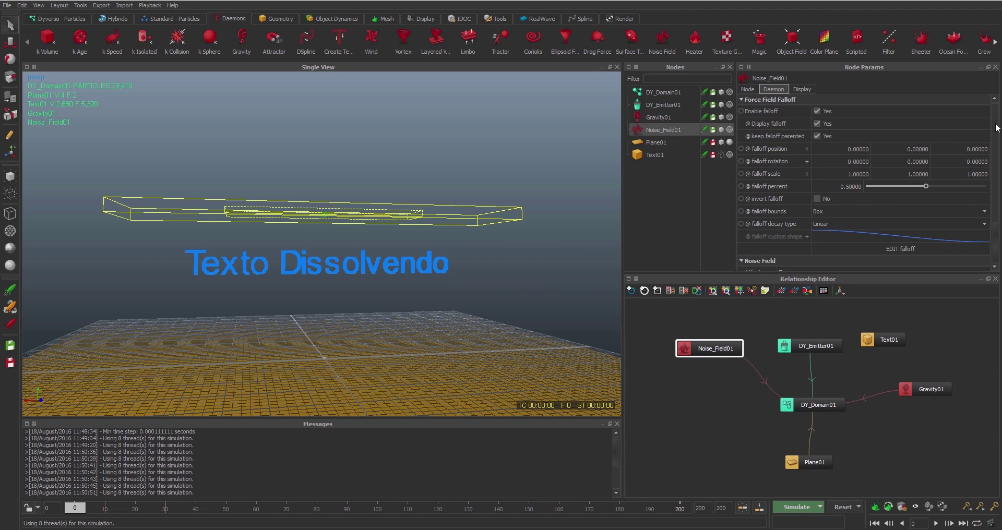
drag(997, 128, 990, 179)
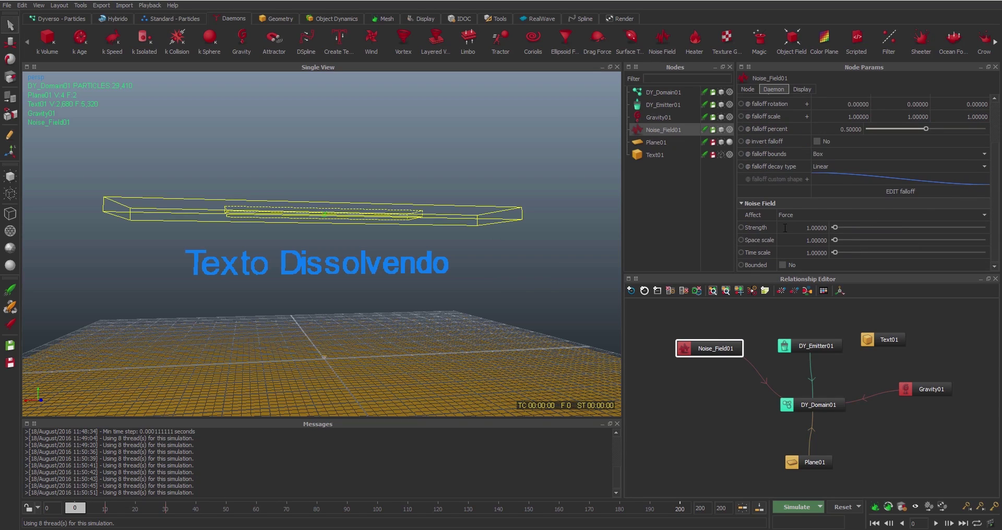
drag(837, 228, 911, 230)
Set the gravity daemon's strength to 0 and simulate to about frame 47 to see the text distort without falling.
click(929, 386)
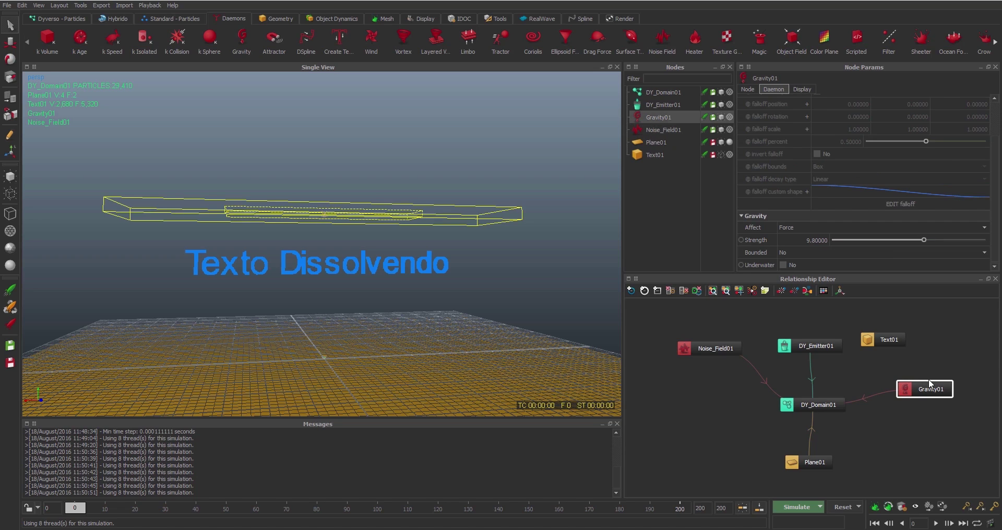
double_click(805, 240)
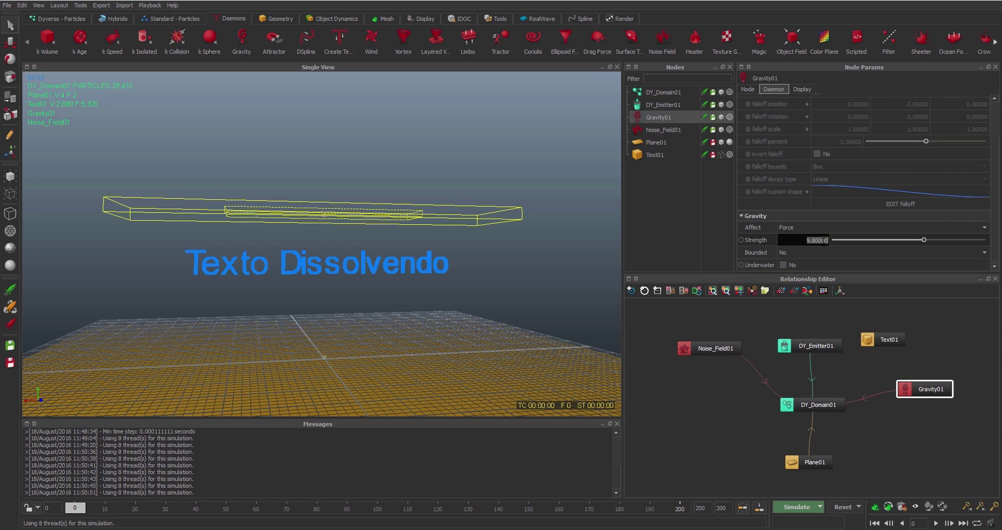
text(0)
key(Return)
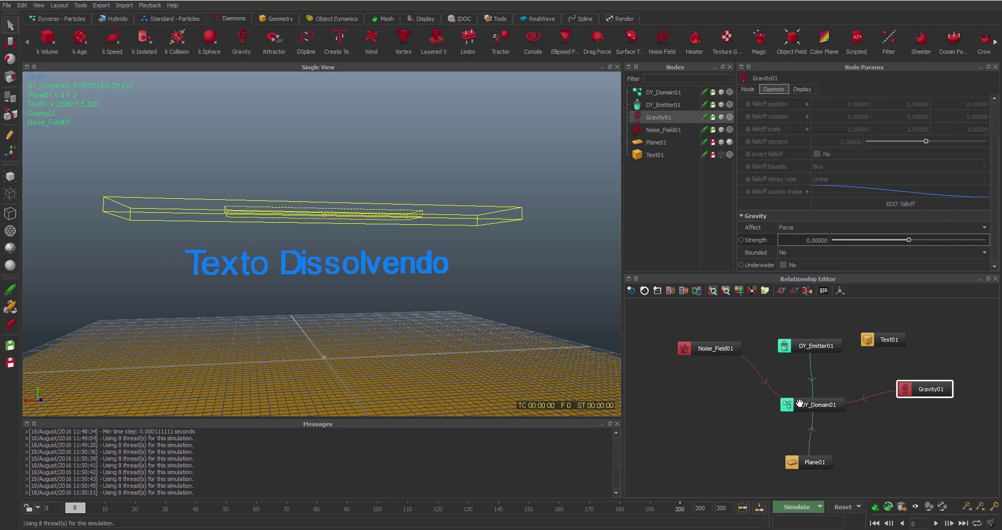
click(798, 507)
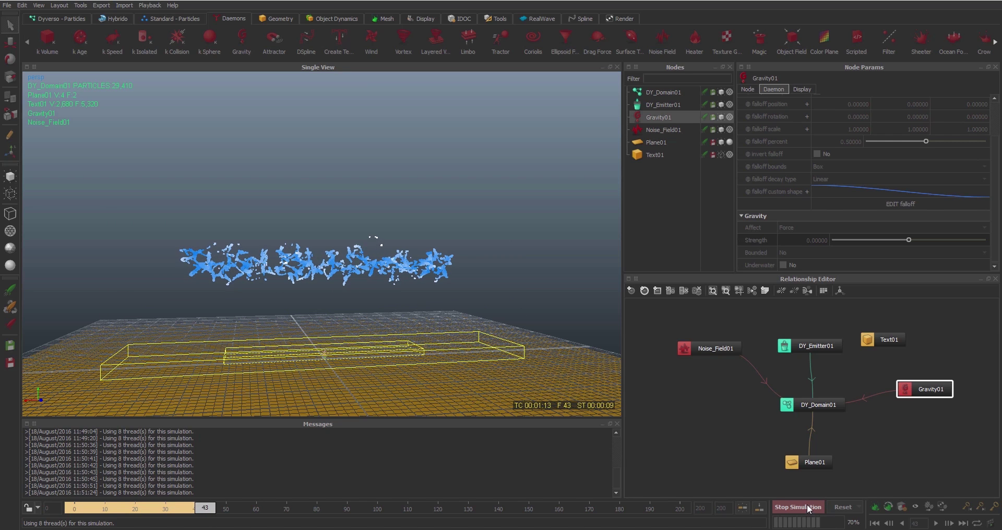
click(802, 505)
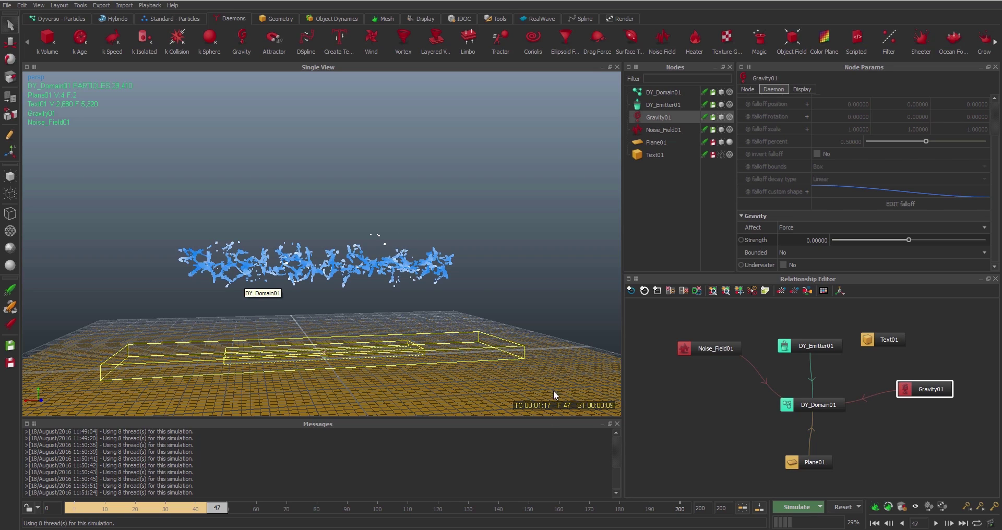
Keyframe the gravity strength at 0 on frame 50 and at 9.8 on frame 65.
drag(218, 512, 227, 515)
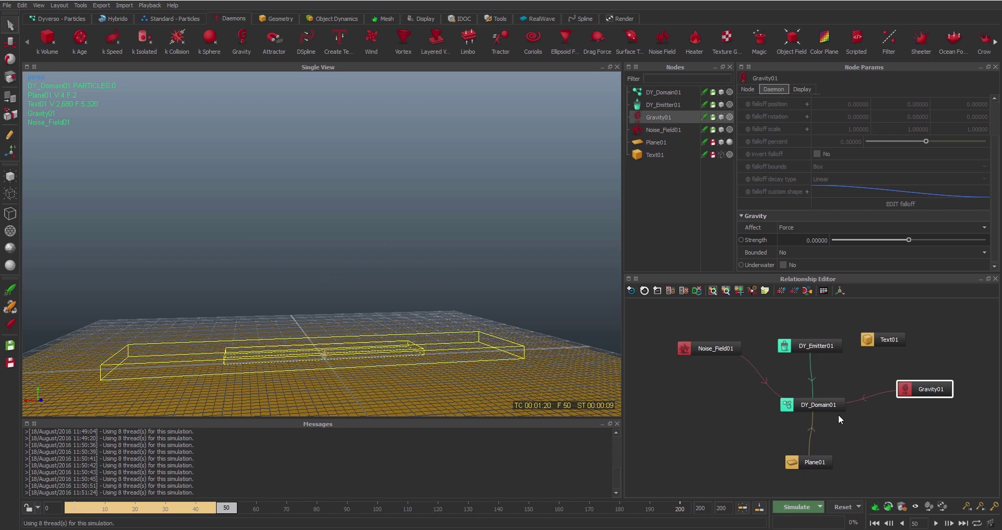
click(741, 240)
drag(227, 513, 274, 514)
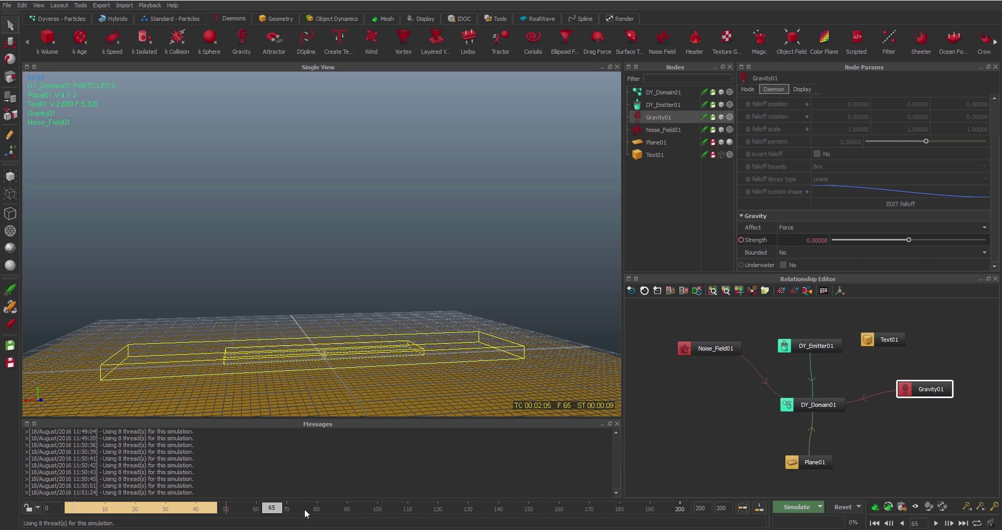
click(806, 240)
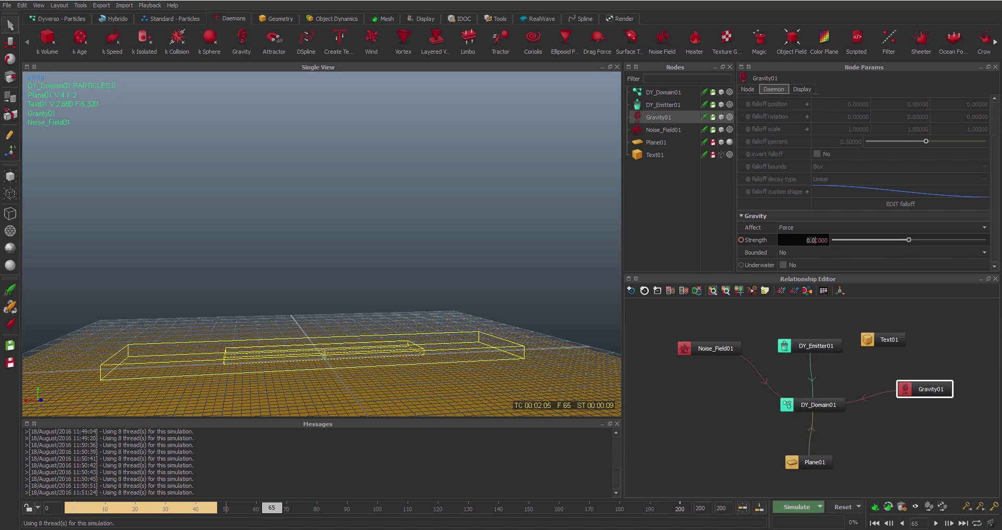
text(9)
key(Delete)
text(8)
key(Return)
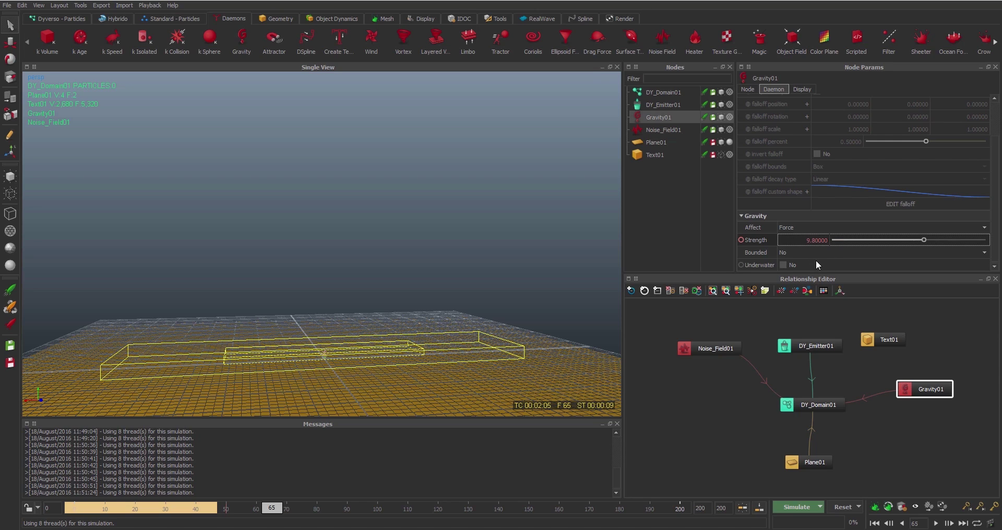
click(745, 240)
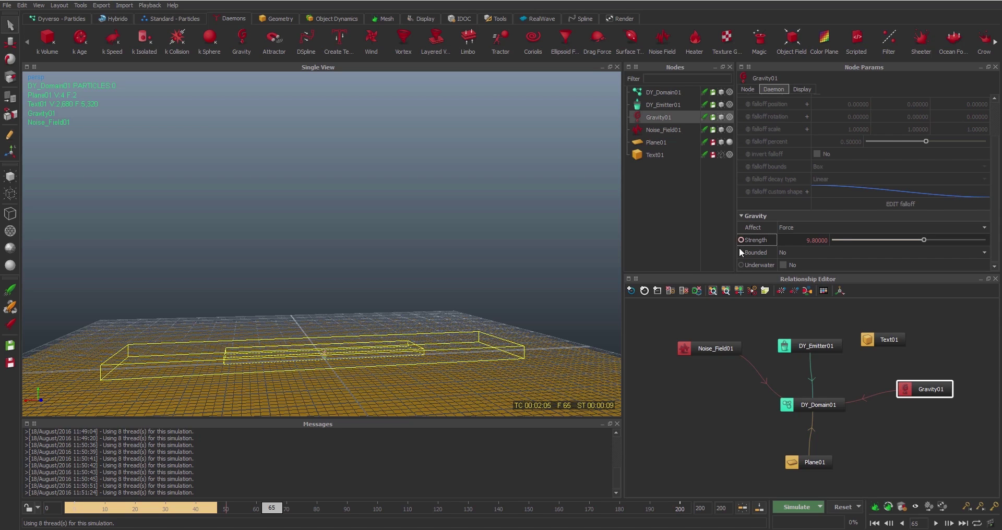
Reset the scene, simulate to about frame 171 while examining the liquid's fall onto the plane, and scrub back to frame 14.
drag(266, 512, 31, 507)
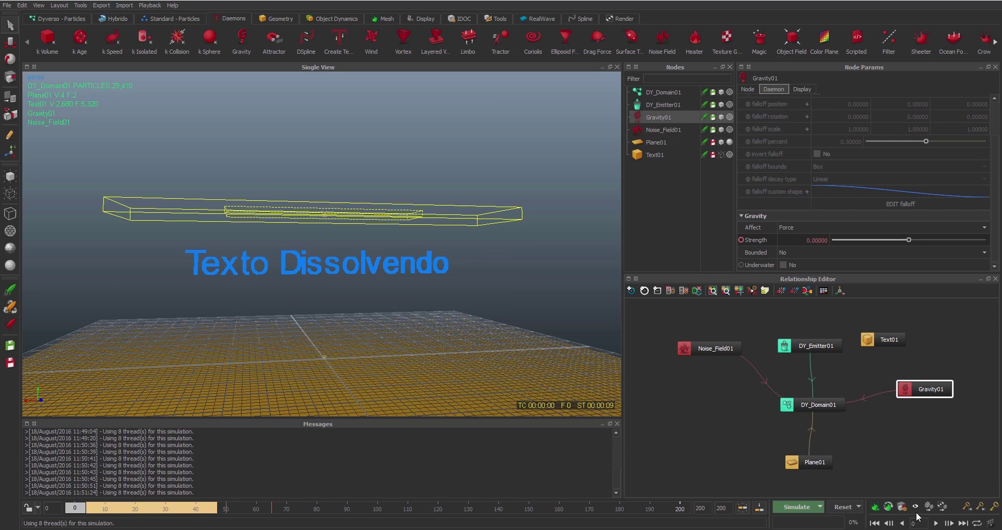
click(843, 508)
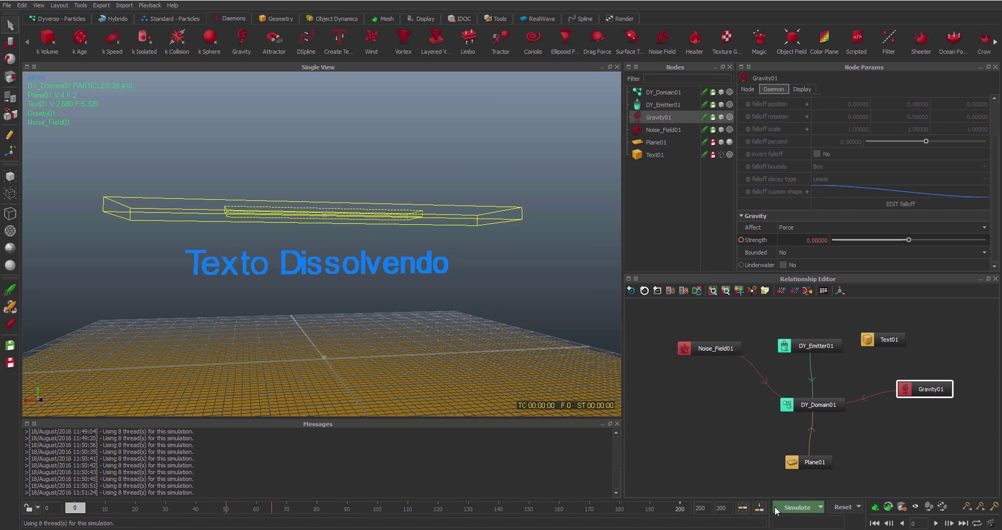
click(797, 507)
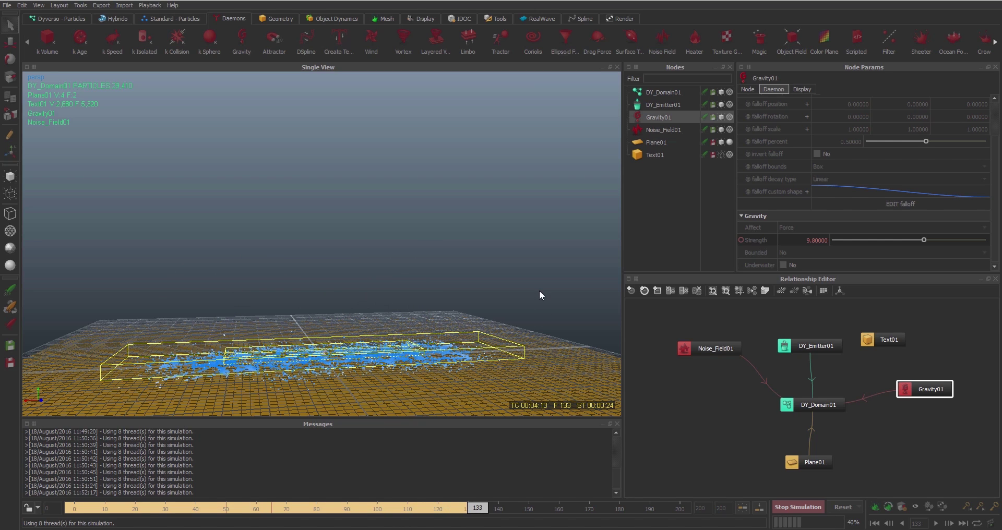
alt+drag(546, 287, 525, 305)
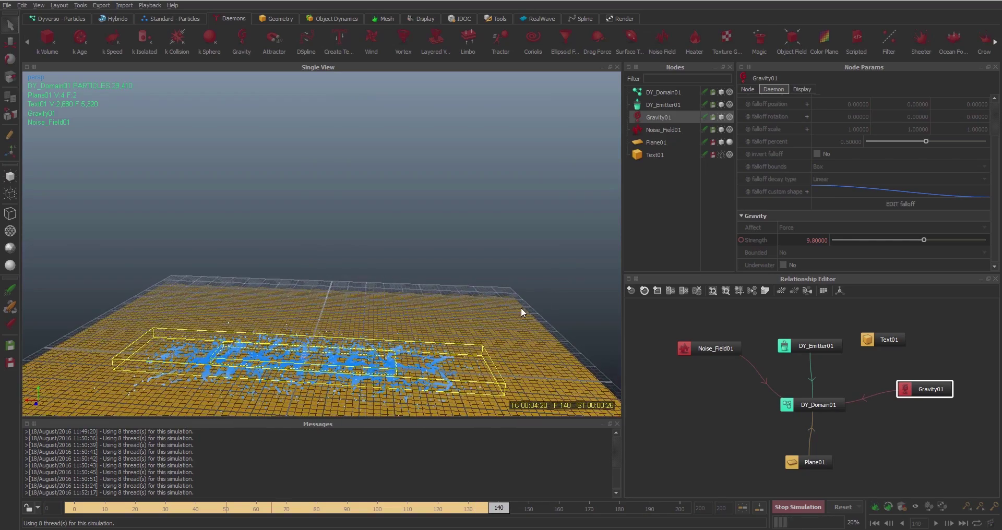
alt+drag(471, 323, 378, 358)
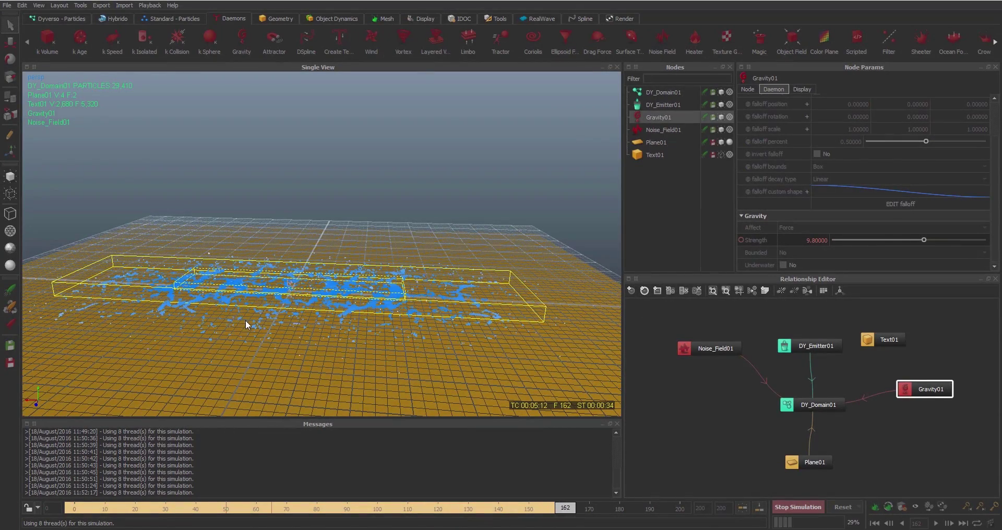
click(804, 508)
alt+drag(446, 318, 490, 305)
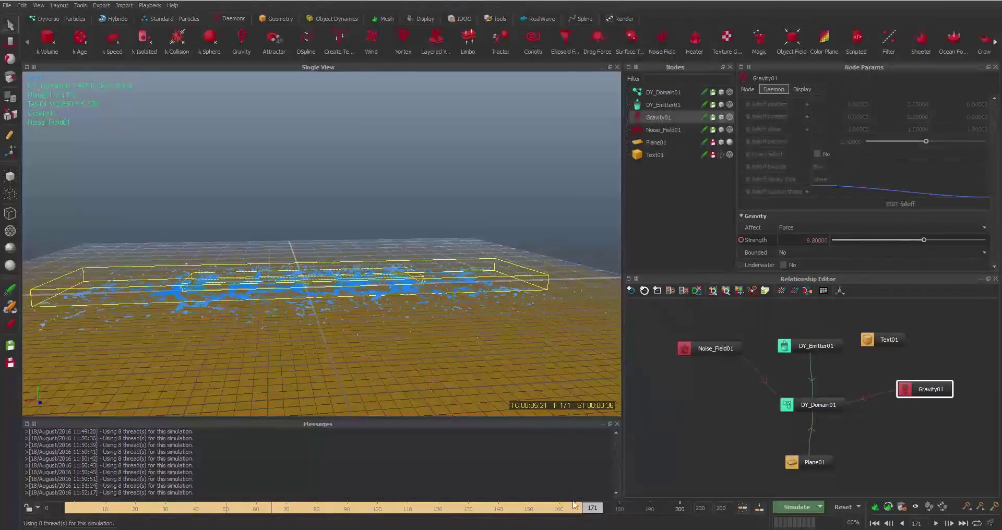
drag(592, 507, 117, 509)
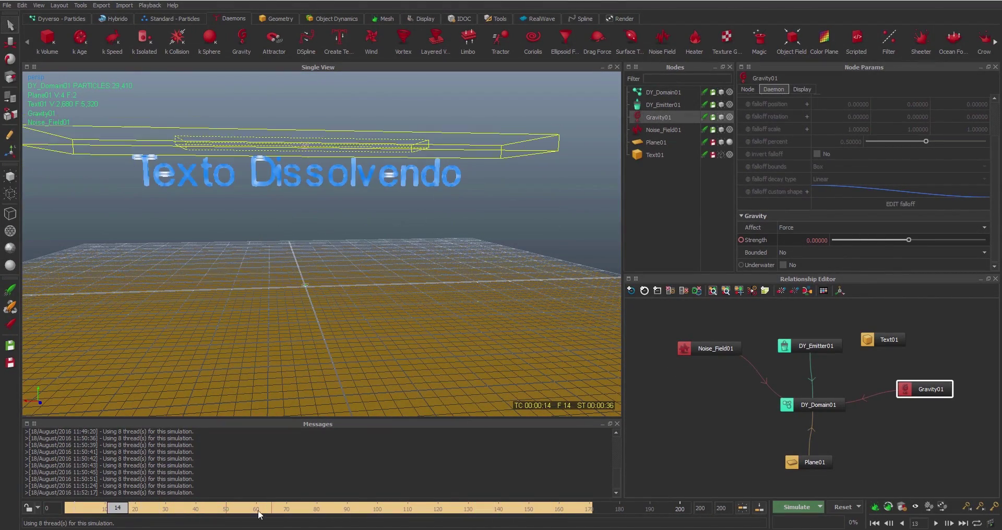
Shorten the timeline by setting both its end frame and maximum frame to 150.
double_click(707, 508)
text(150)
key(Tab)
text(1)
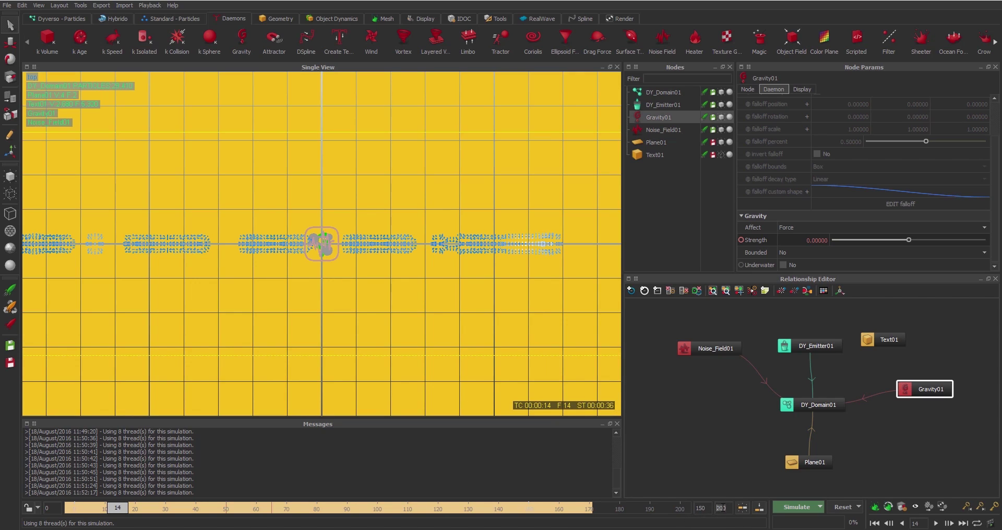
text(150)
key(Return)
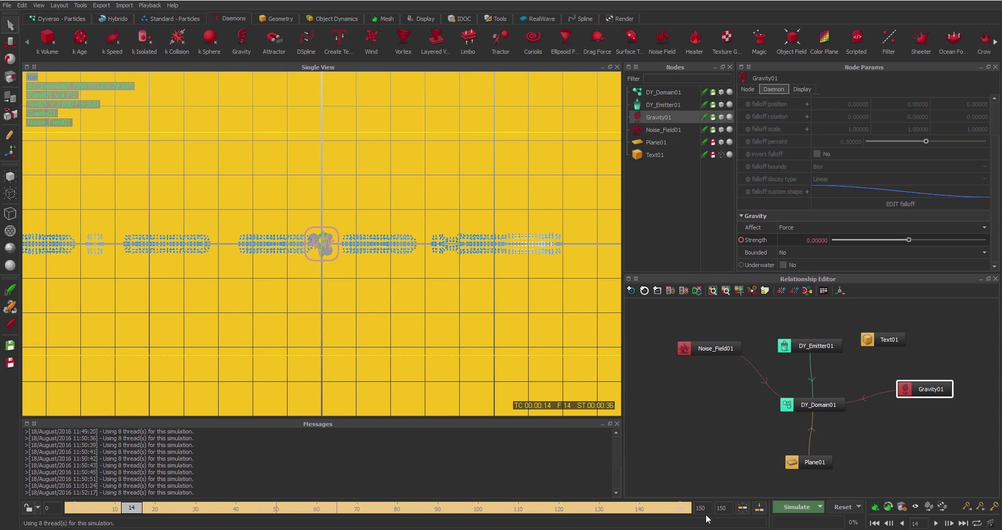
Switch the viewport back to the perspective view, facing the text from the front.
right_click(30, 76)
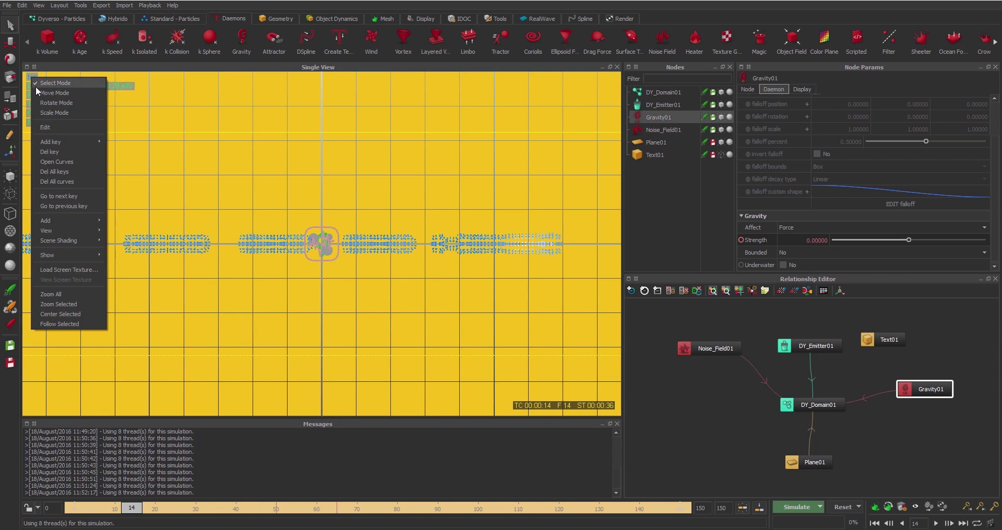
mouse_move(52, 229)
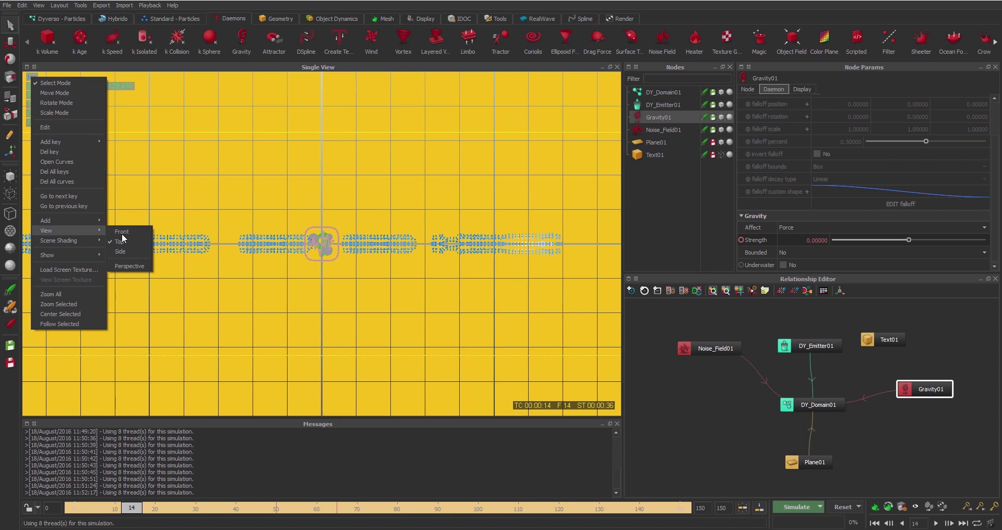
click(125, 266)
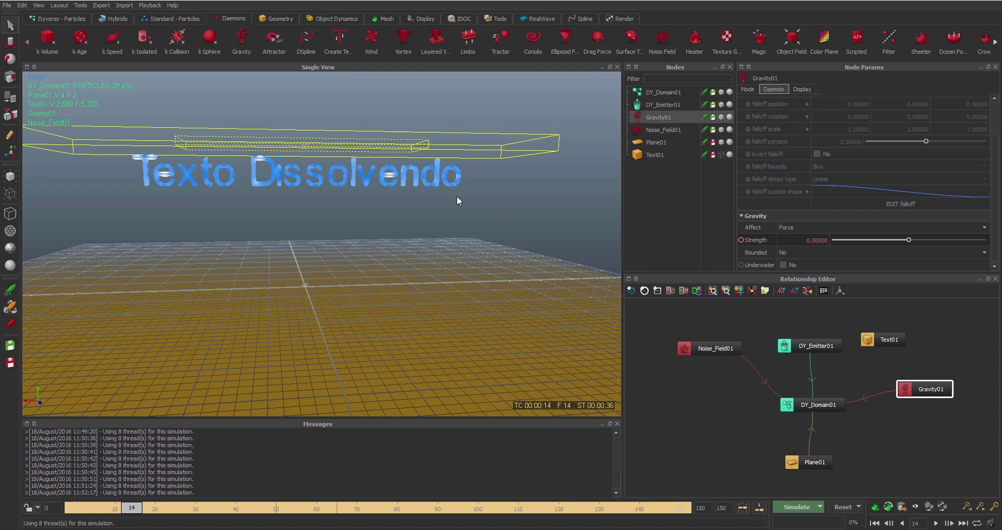
alt+drag(457, 200, 464, 256)
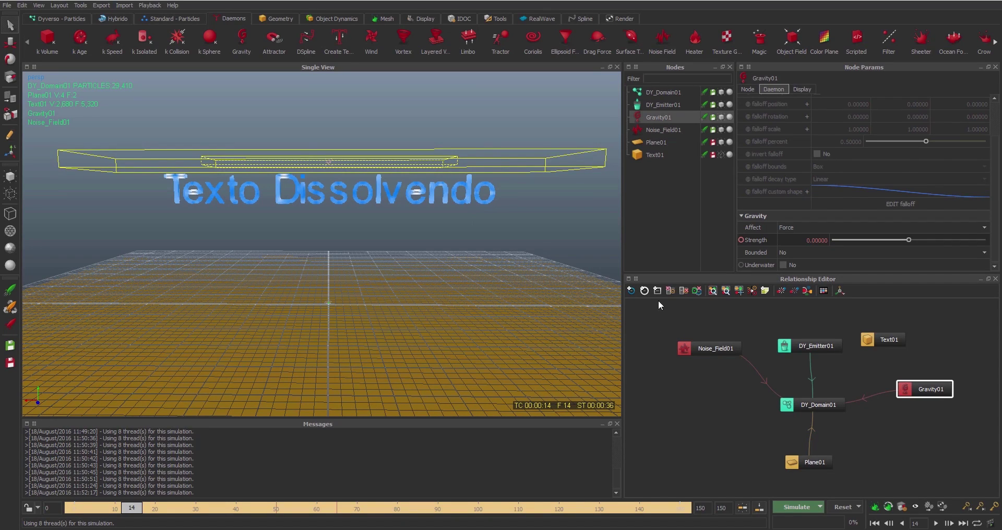
Set the DY Friction of the ground plane to 0.011.
click(499, 357)
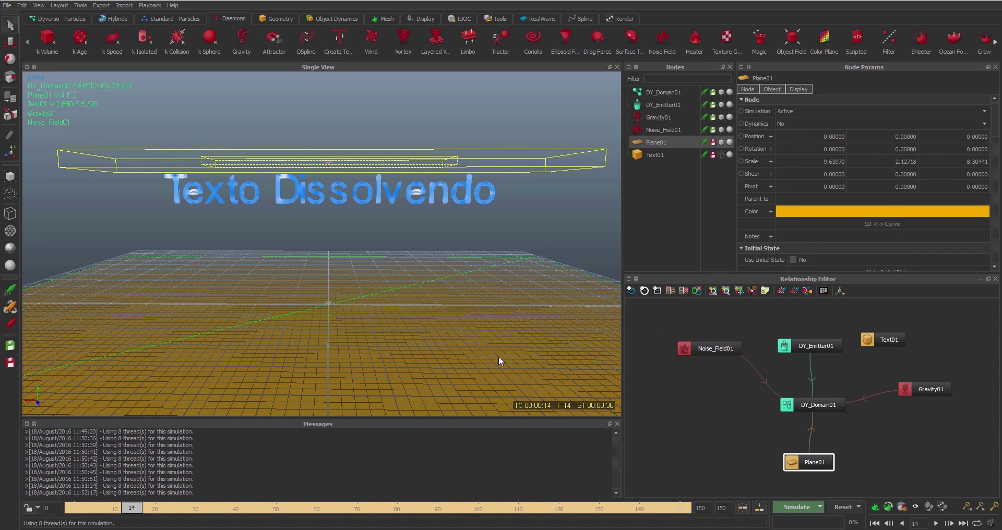
click(770, 89)
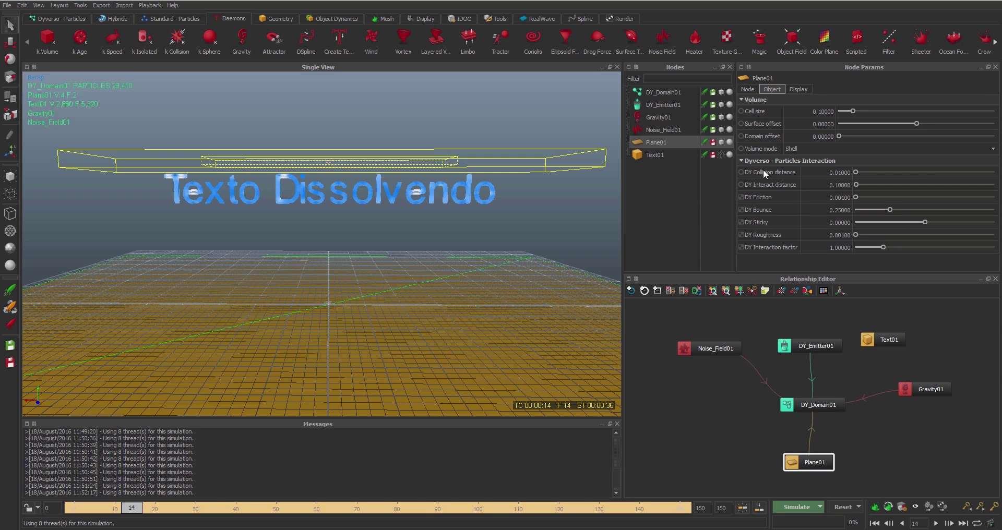
double_click(841, 197)
click(839, 197)
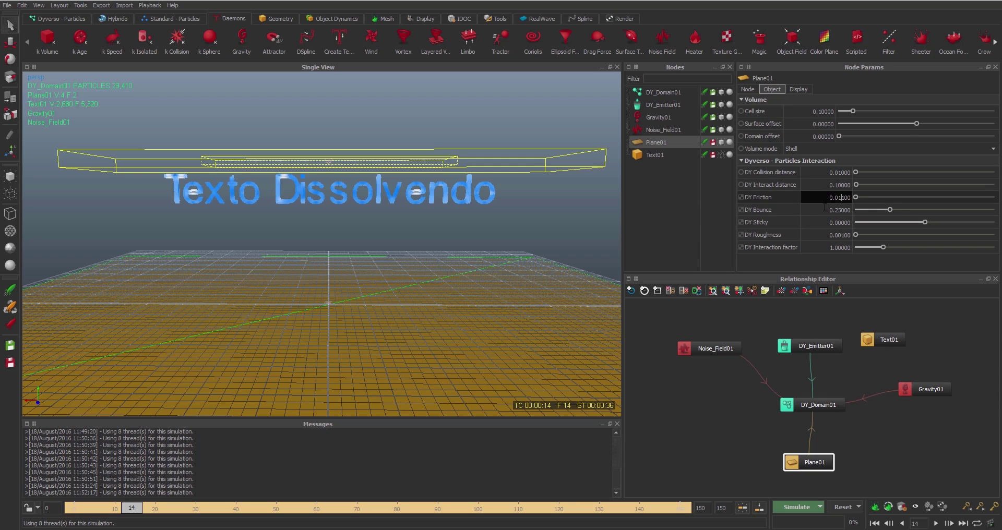
text(1)
key(Return)
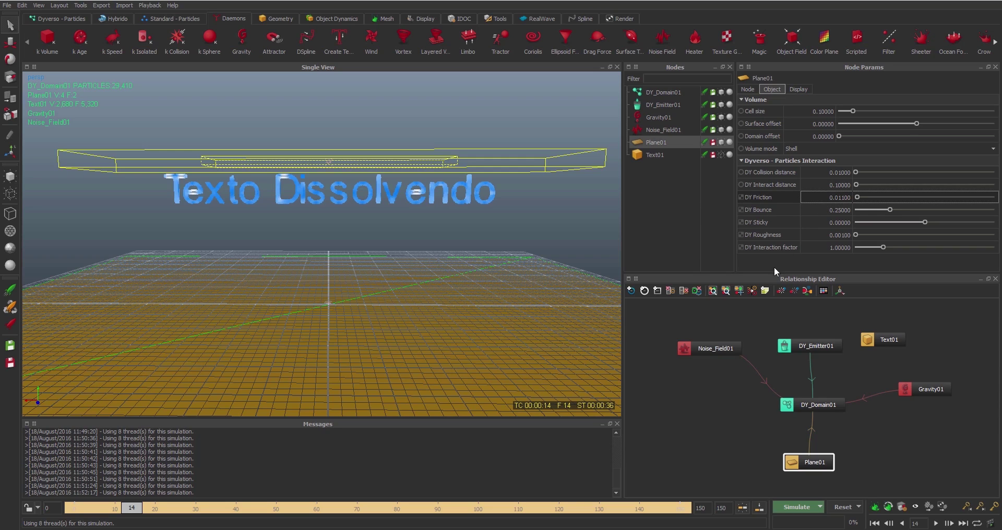
Reset the scene, simulate all 150 frames with the changed plane friction, and scrub back to frame 0.
click(841, 509)
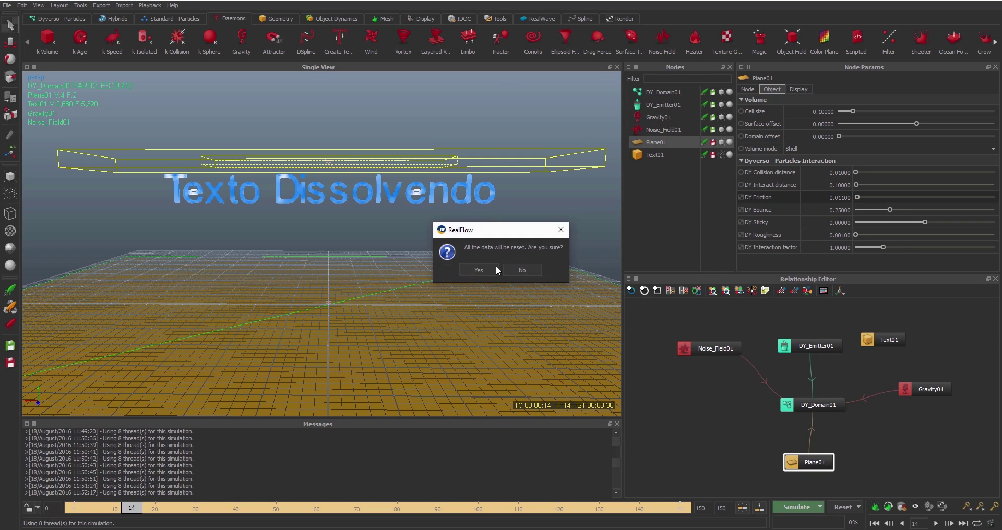
click(479, 270)
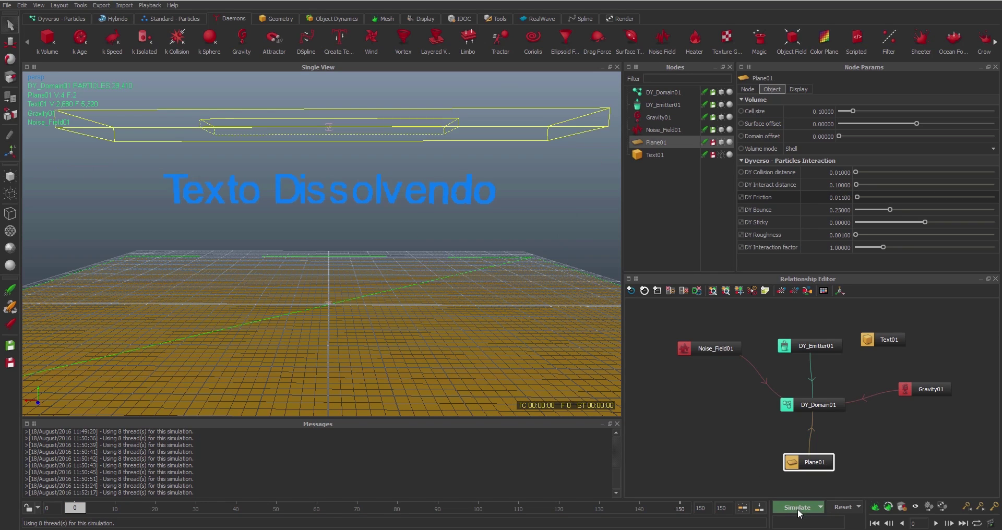
click(798, 508)
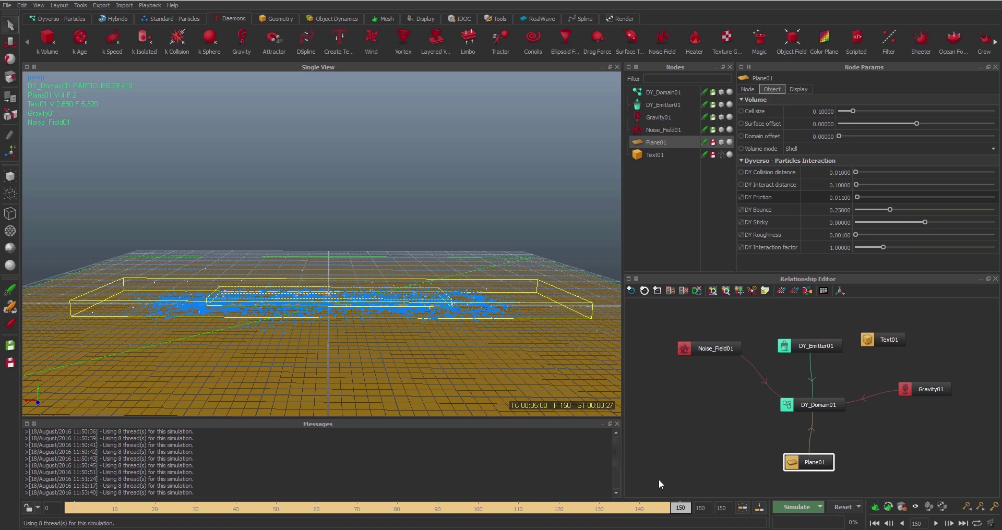
drag(680, 508, 75, 509)
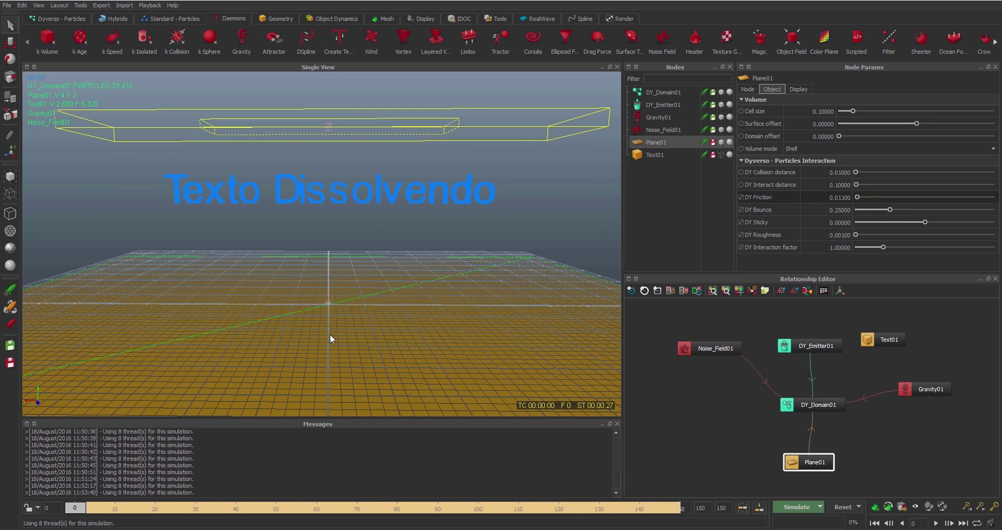
Add a VDB particle mesh for DY_Domain01 and place its node beneath Noise_Field01 in the Relationship Editor.
mouse_move(502, 223)
alt+middle_down()
mouse_move(519, 214)
mouse_move(476, 221)
mouse_move(510, 198)
mouse_move(508, 212)
alt+middle_up()
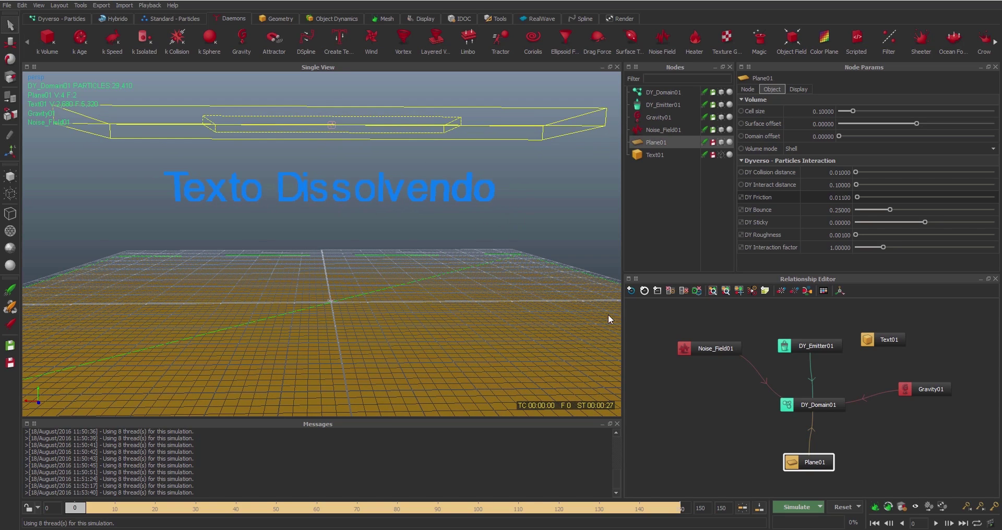
mouse_move(715, 351)
mouse_down()
mouse_move(710, 394)
mouse_move(709, 353)
mouse_up()
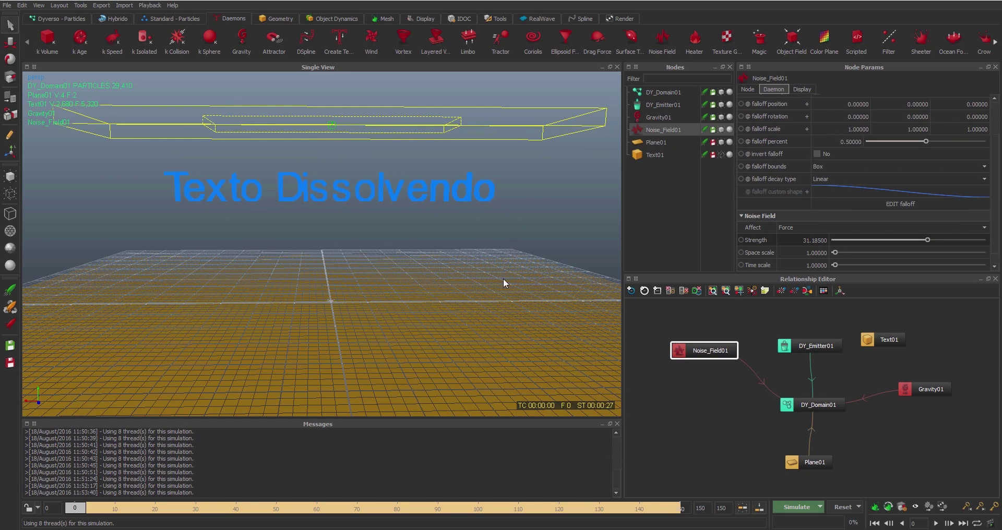
click(385, 19)
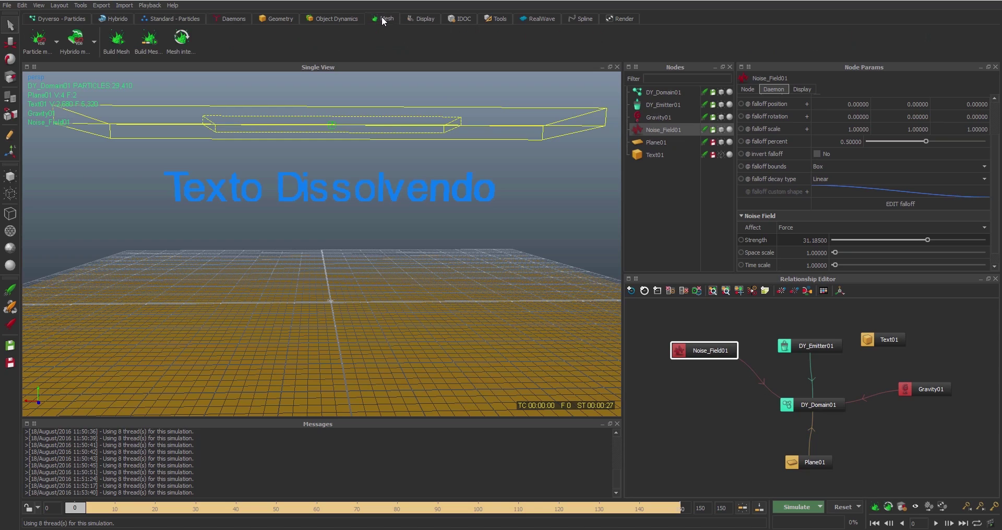
click(39, 41)
drag(861, 365, 674, 405)
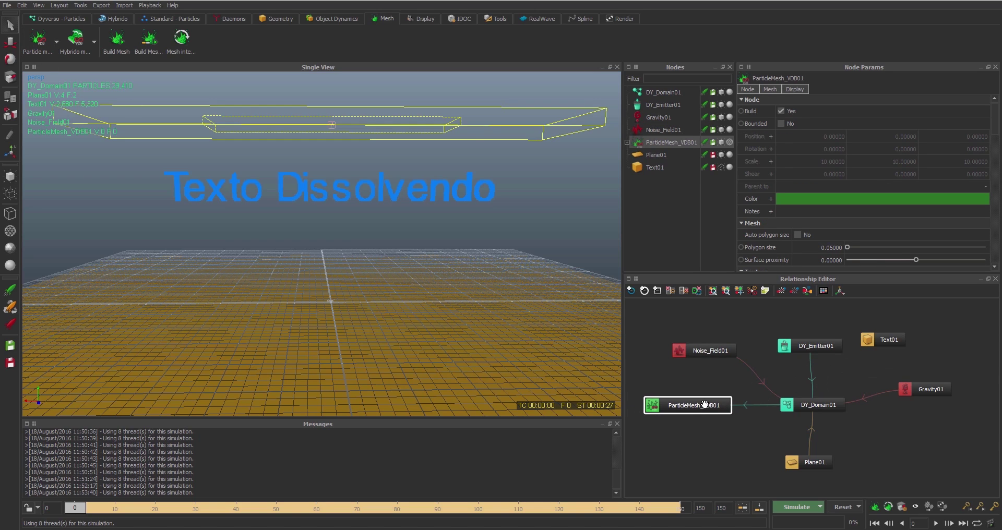
Build the particle mesh at frame 0 and inspect the meshed letters up close from an angle.
right_click(663, 141)
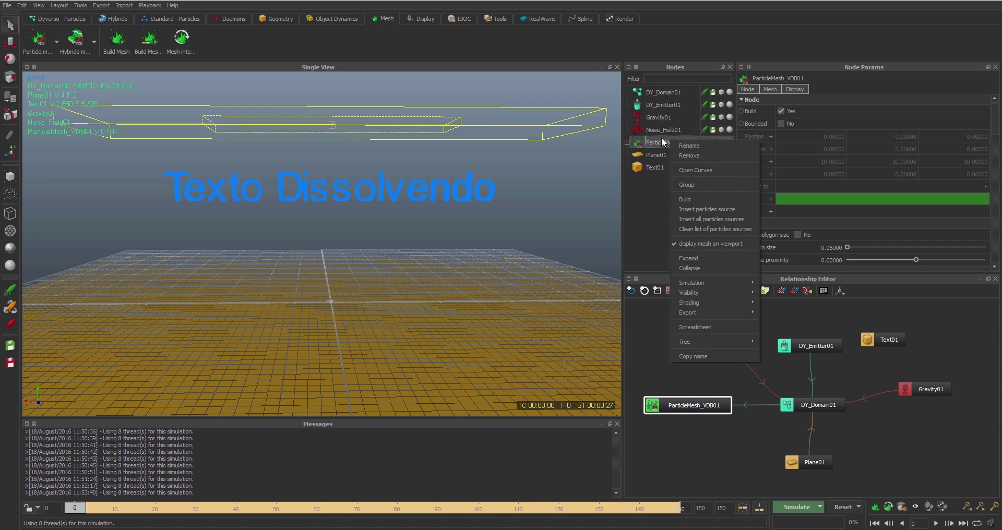
click(687, 199)
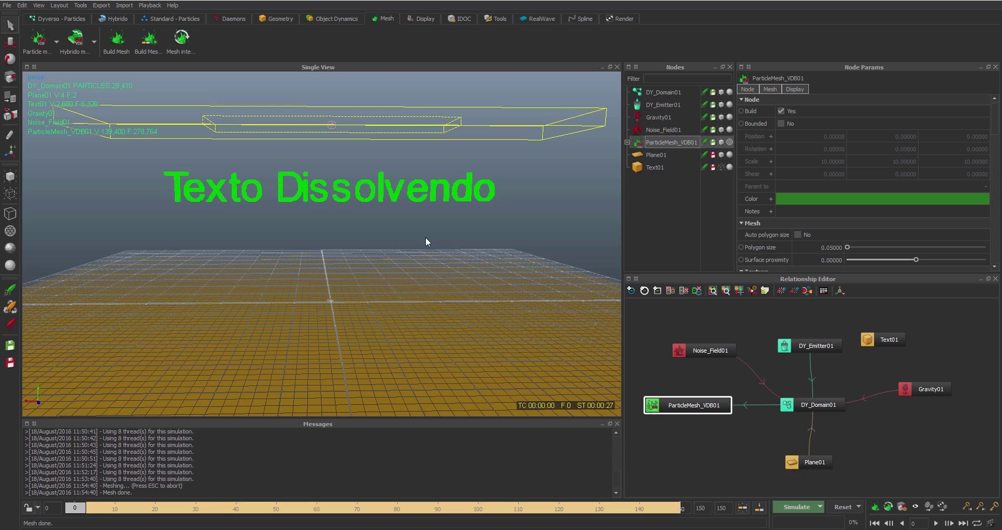
alt+right_drag(426, 242, 472, 242)
alt+drag(458, 257, 377, 272)
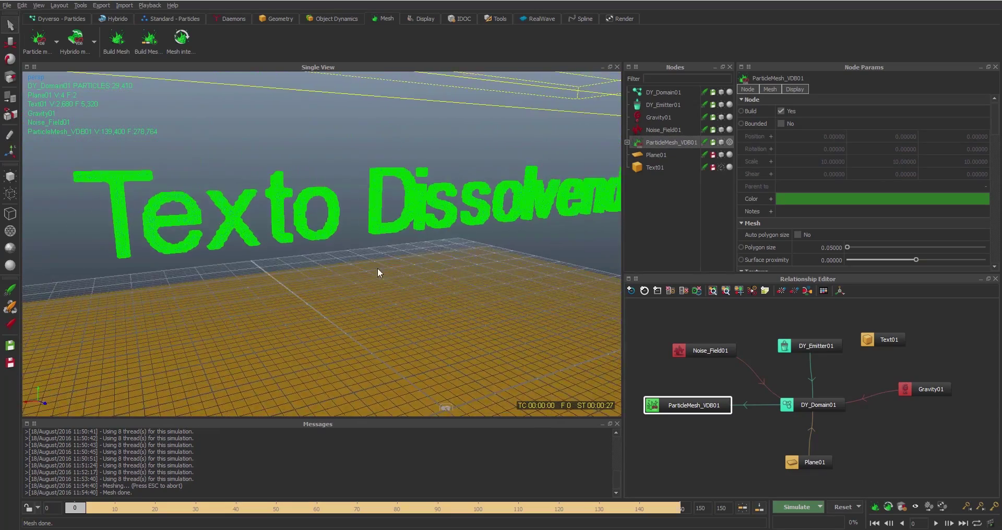
alt+right_drag(378, 267, 422, 326)
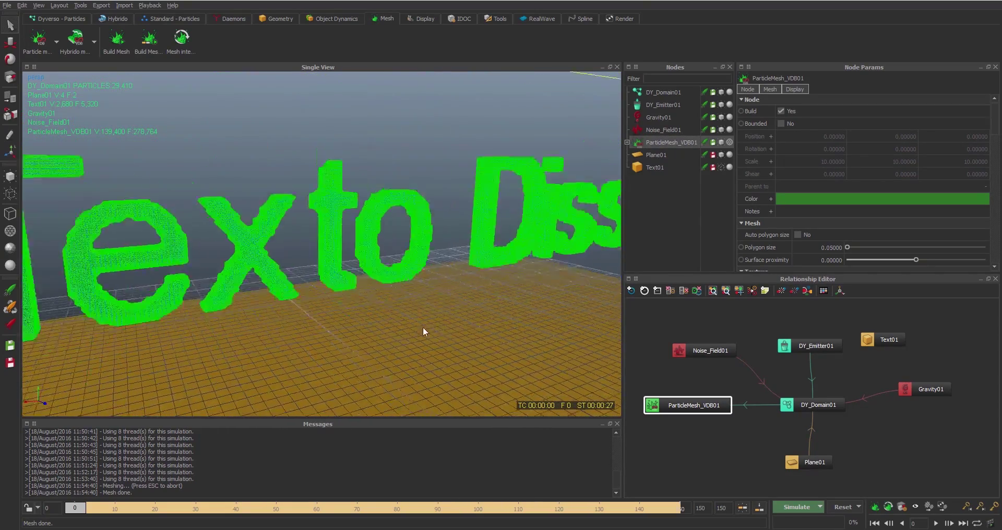
alt+drag(423, 327, 497, 295)
alt+right_drag(497, 295, 500, 276)
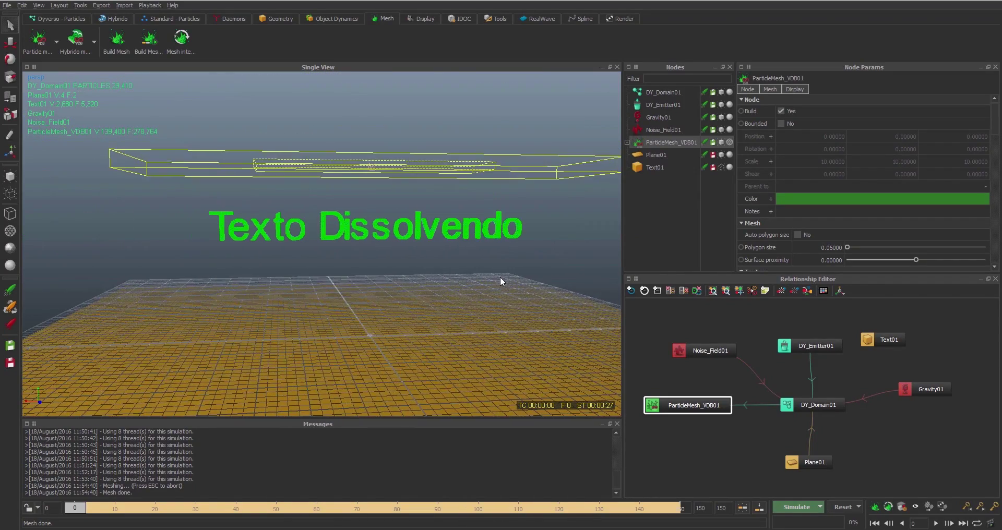
alt+drag(500, 277, 447, 270)
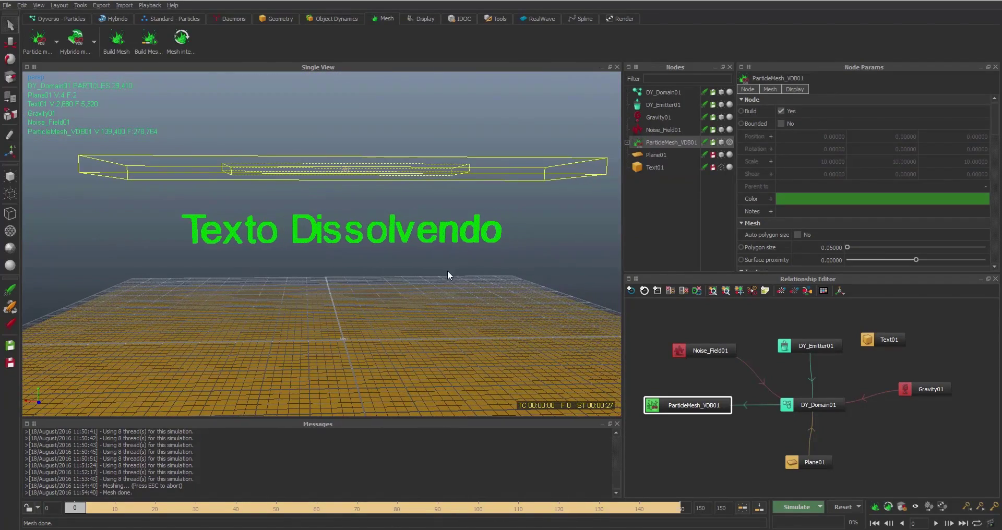
Set the Maxwell Render material of ParticleMesh_VDB01 to honey.
click(796, 89)
drag(993, 162, 993, 240)
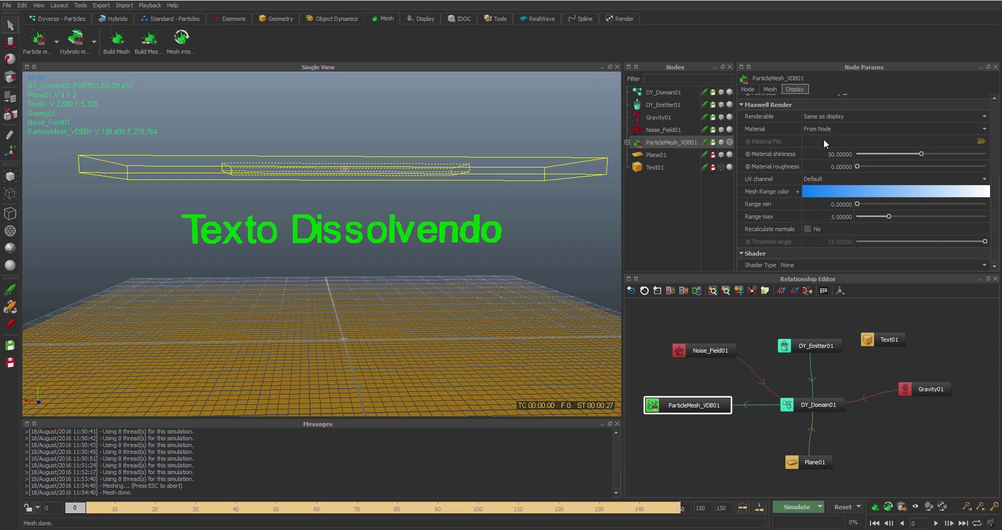
click(984, 116)
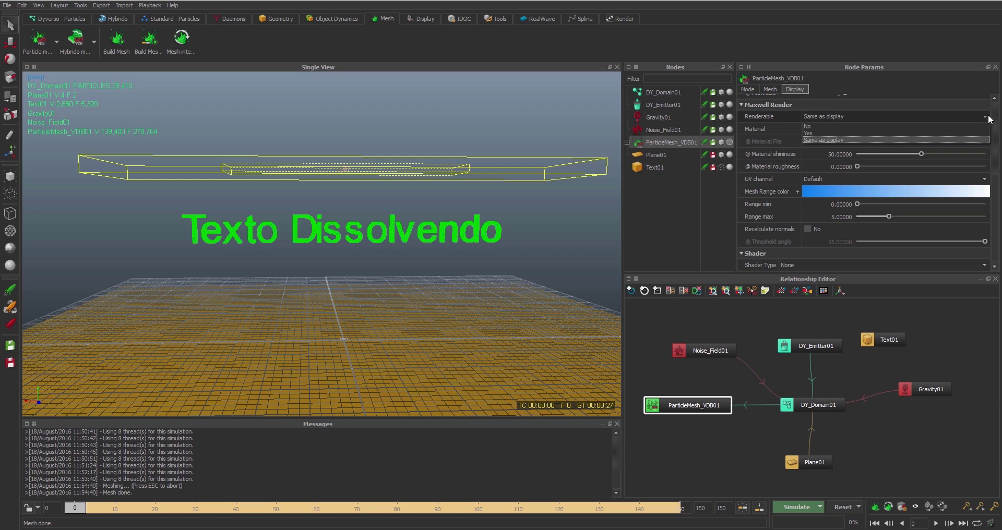
click(990, 119)
click(984, 131)
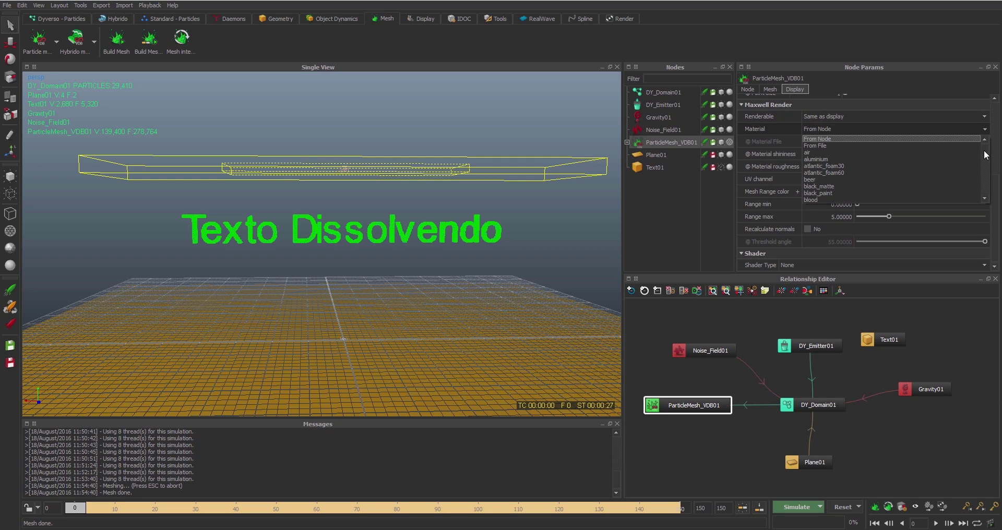
drag(986, 155, 985, 173)
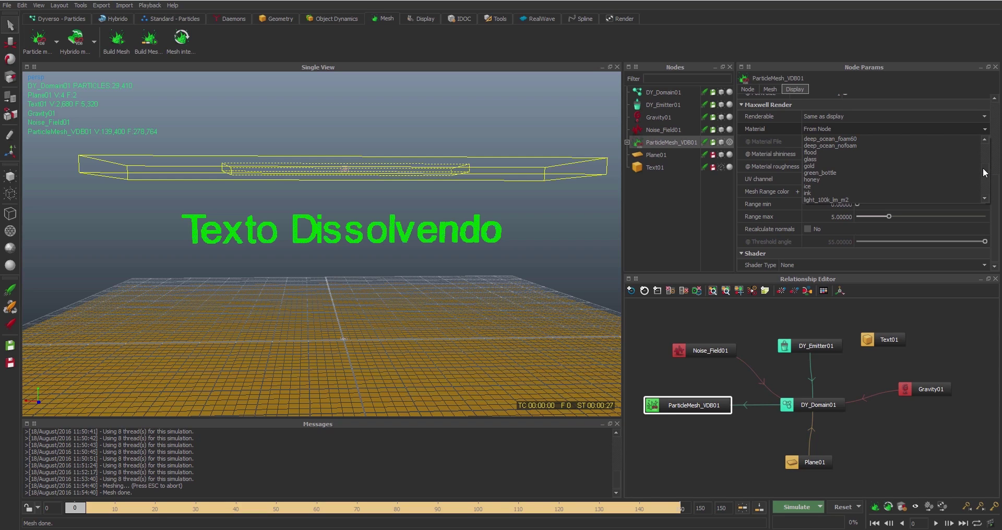
click(891, 180)
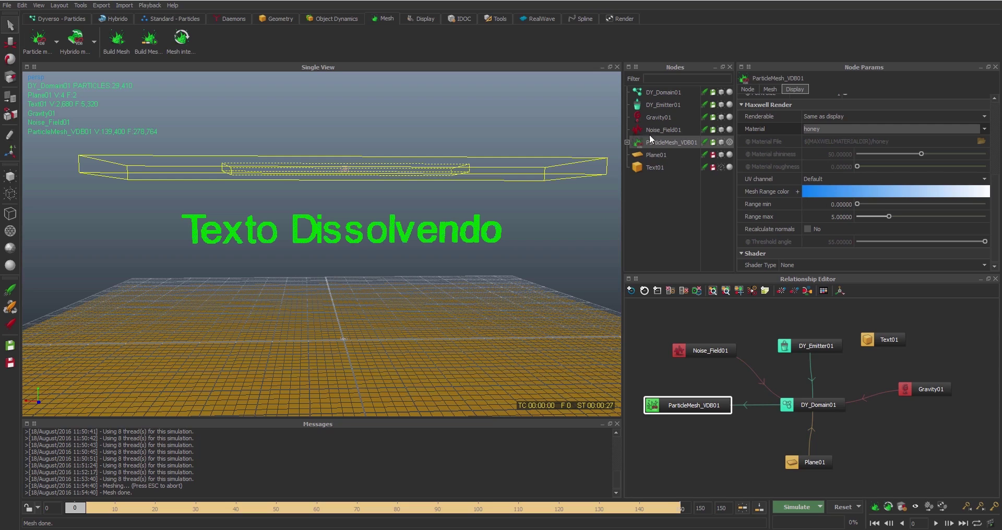
Hide DY_Domain01, preview the honey text in the interactive Maxwell render, and close the preview.
click(721, 92)
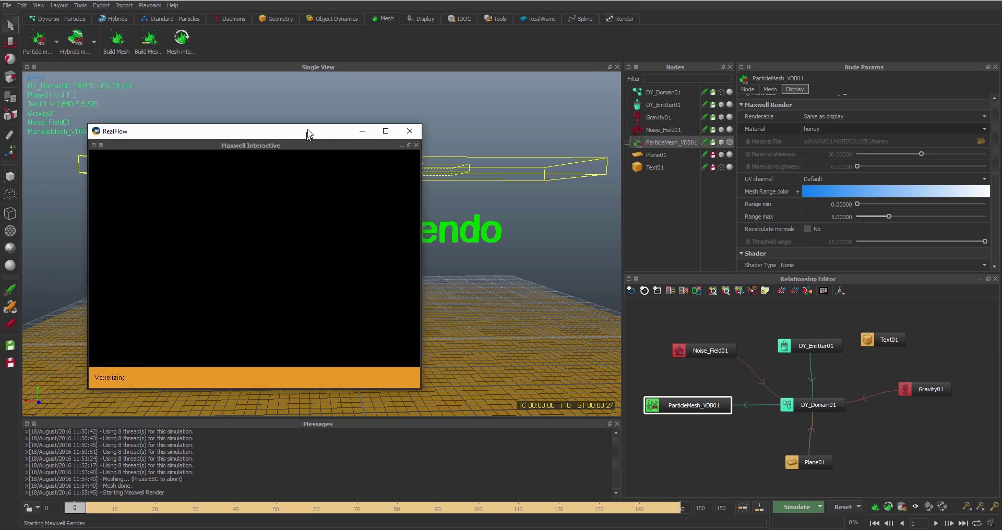
drag(309, 132, 329, 108)
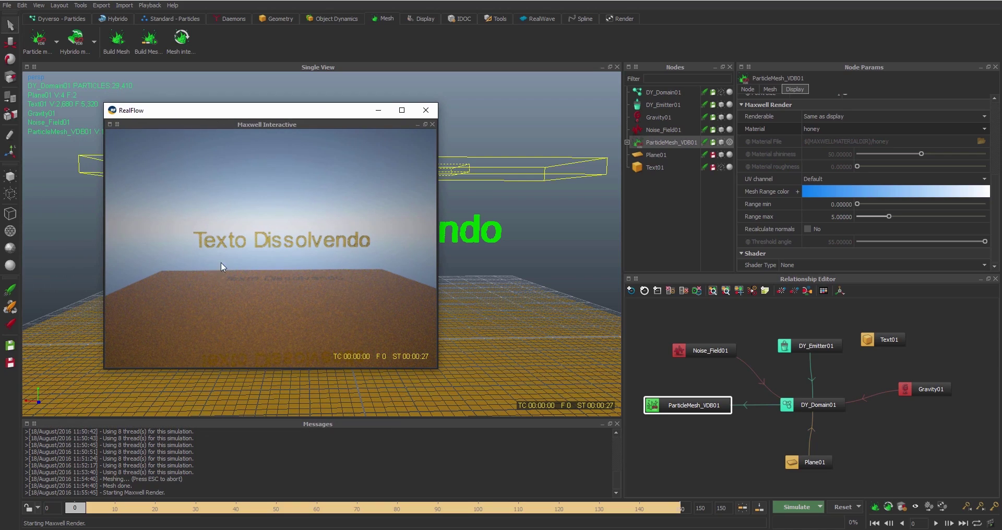
scroll(308, 264, up, 5)
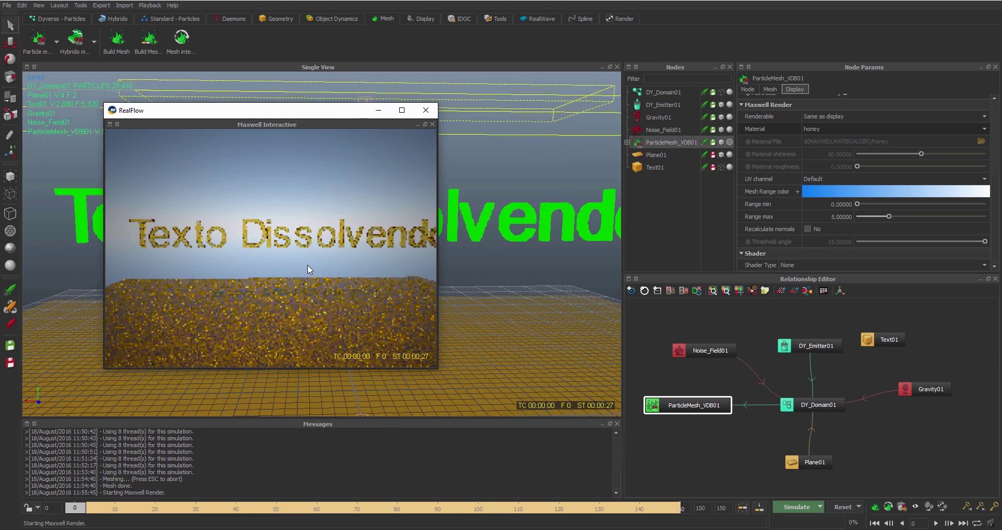
alt+drag(274, 272, 325, 290)
alt+drag(337, 294, 334, 271)
click(426, 111)
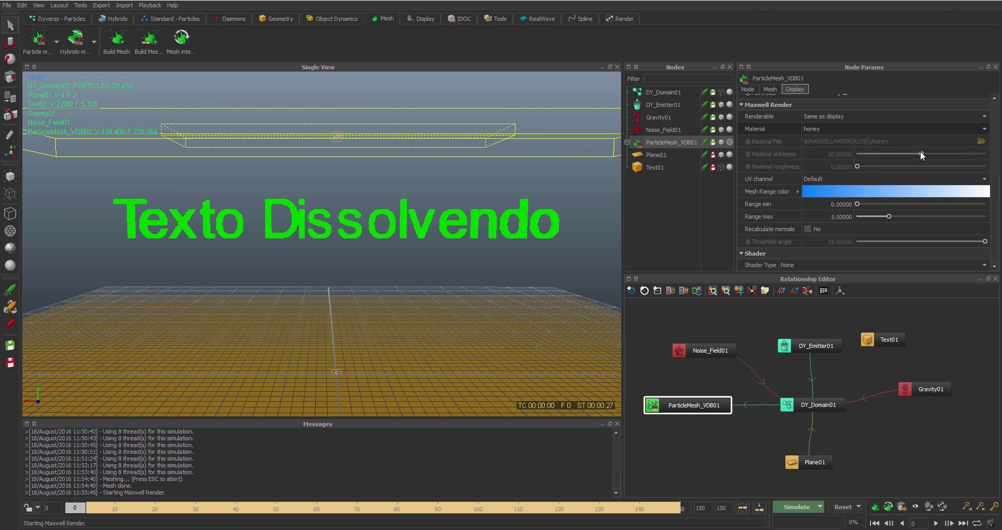
Build the particle mesh sequence for frames 0 to 150.
scroll(389, 274, down, 2)
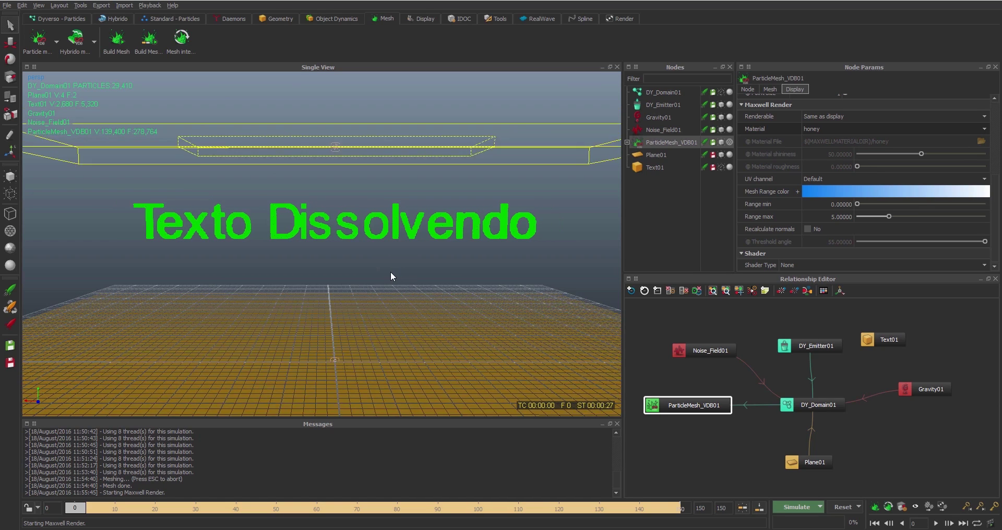
scroll(390, 273, down, 2)
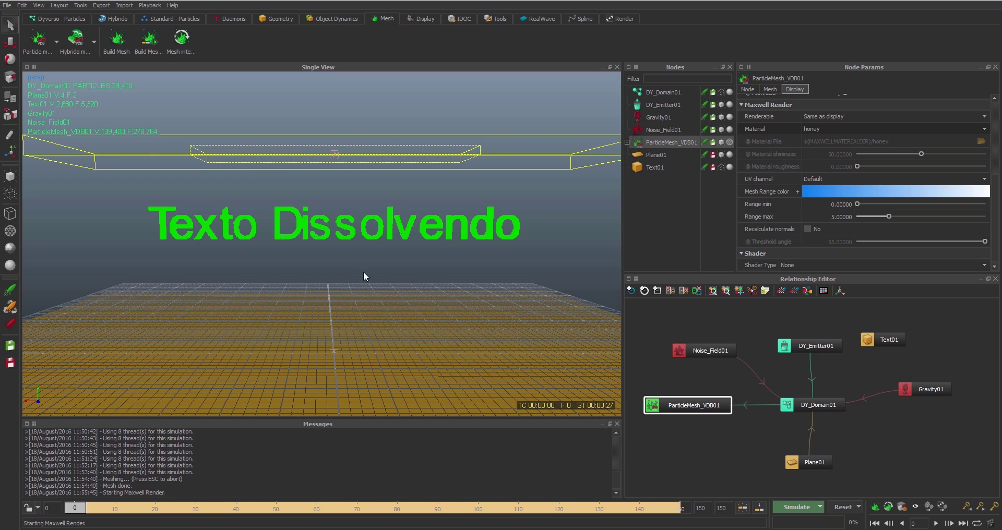
scroll(346, 280, down, 4)
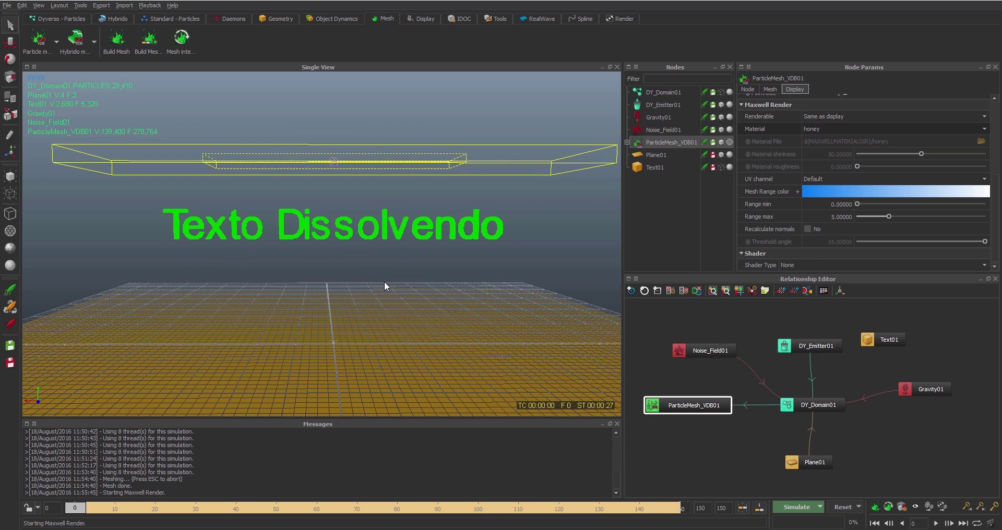
scroll(376, 286, down, 1)
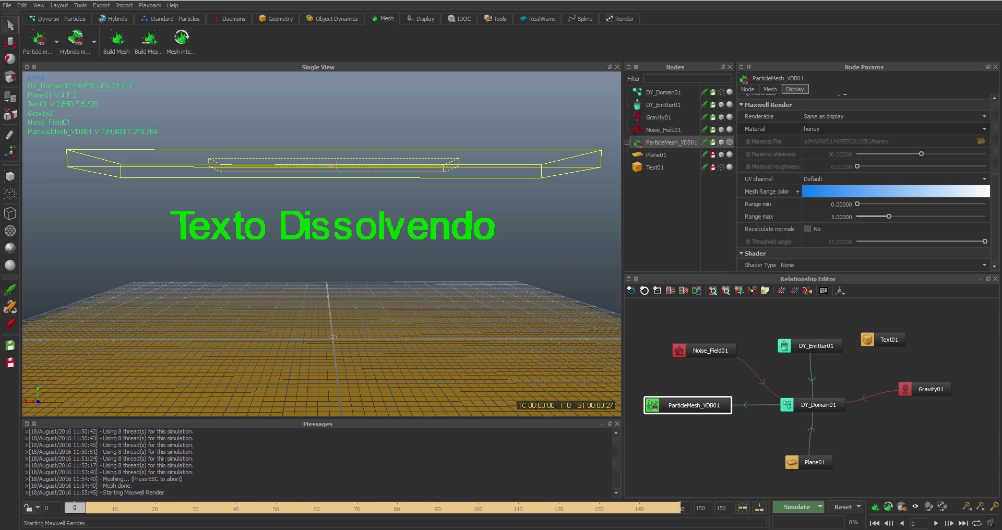
click(150, 44)
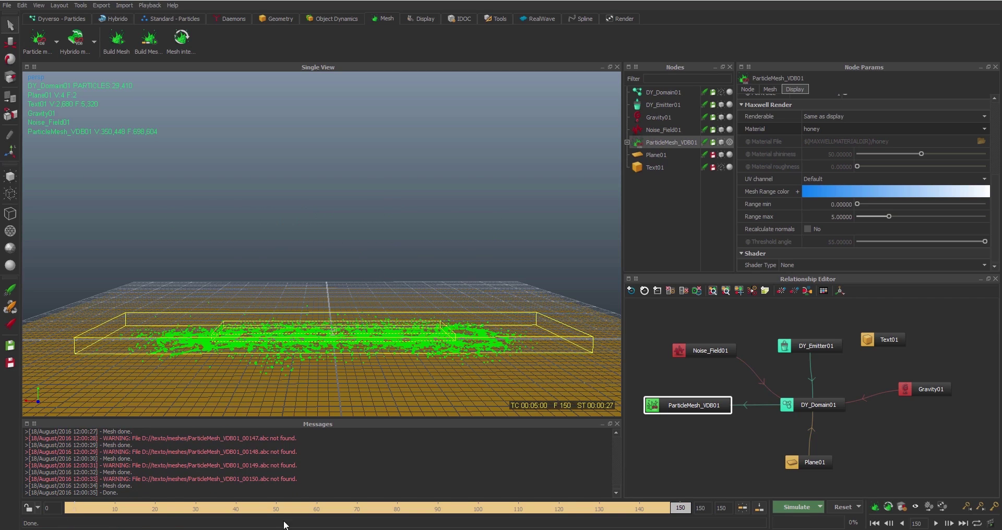
mouse_move(679, 508)
mouse_down()
mouse_move(102, 517)
mouse_move(700, 508)
mouse_up()
Set the render's Sampling Level to 9 and turn on Animation in the Maxwell render settings.
click(622, 19)
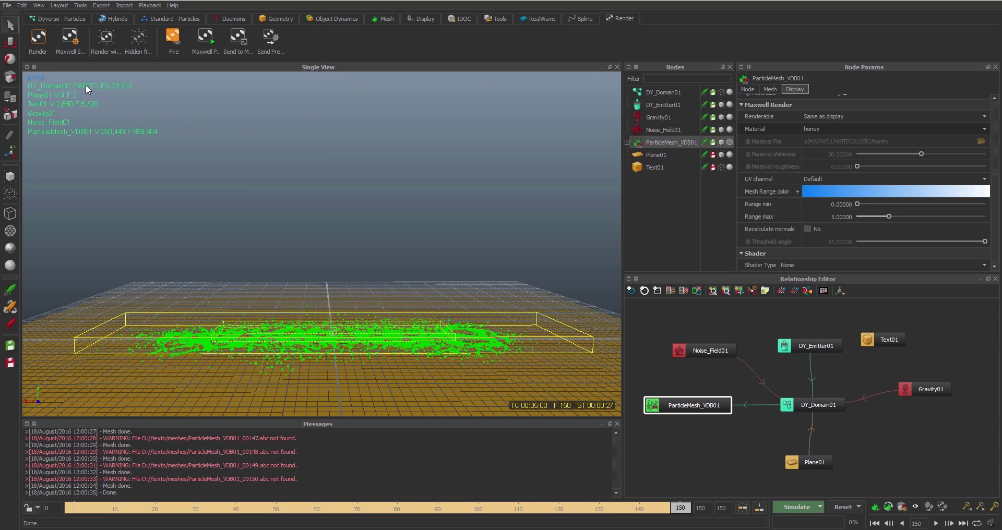
click(39, 38)
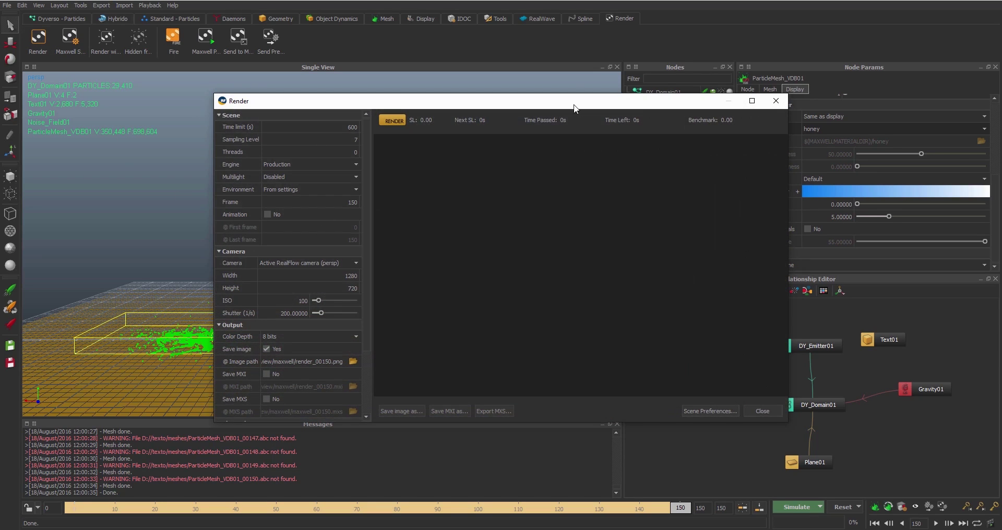
drag(574, 108, 500, 101)
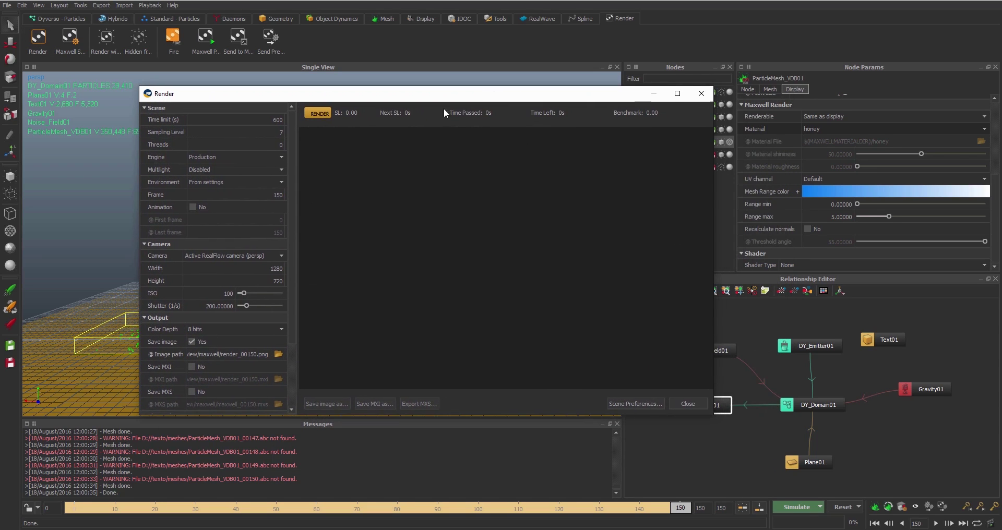
double_click(274, 120)
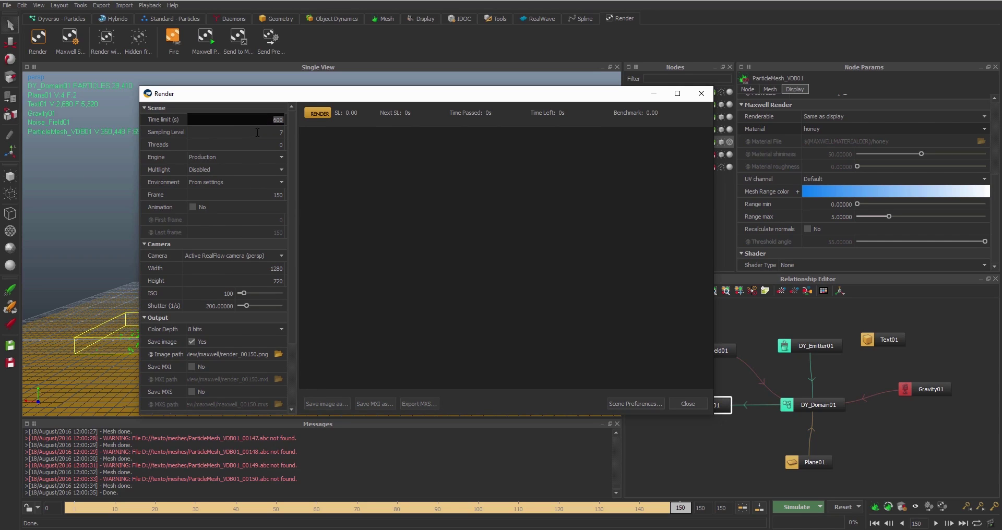
double_click(259, 136)
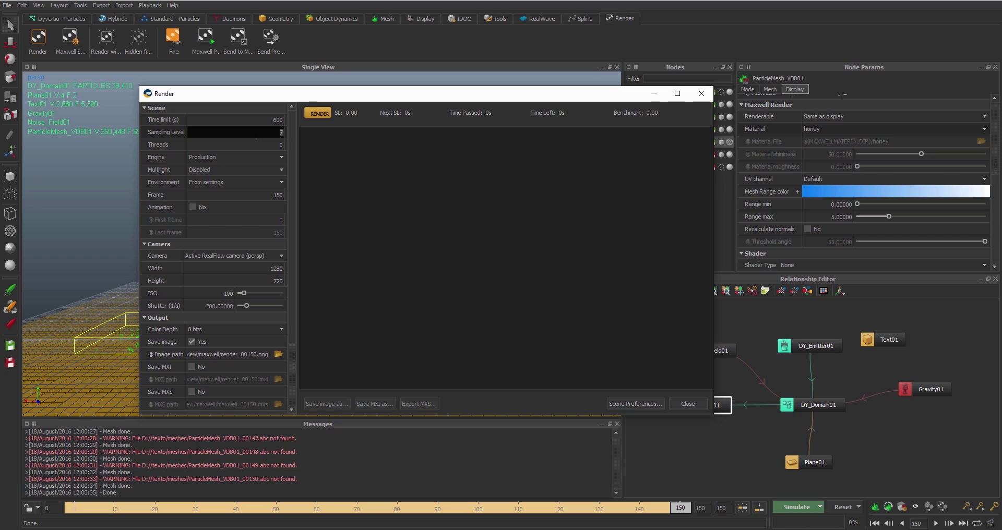
text(9)
click(193, 207)
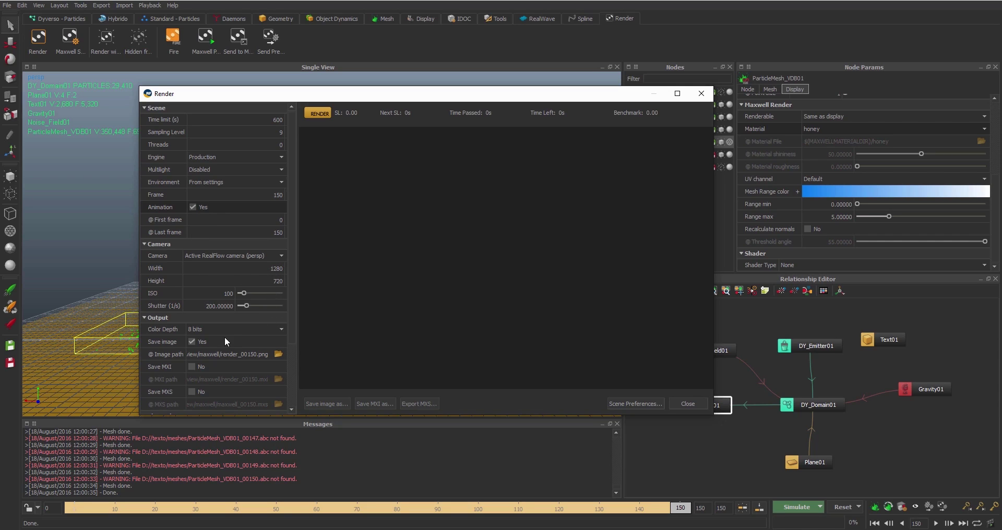
Open the file browser for the render's image path, cancel it, and start rendering the animation.
click(278, 354)
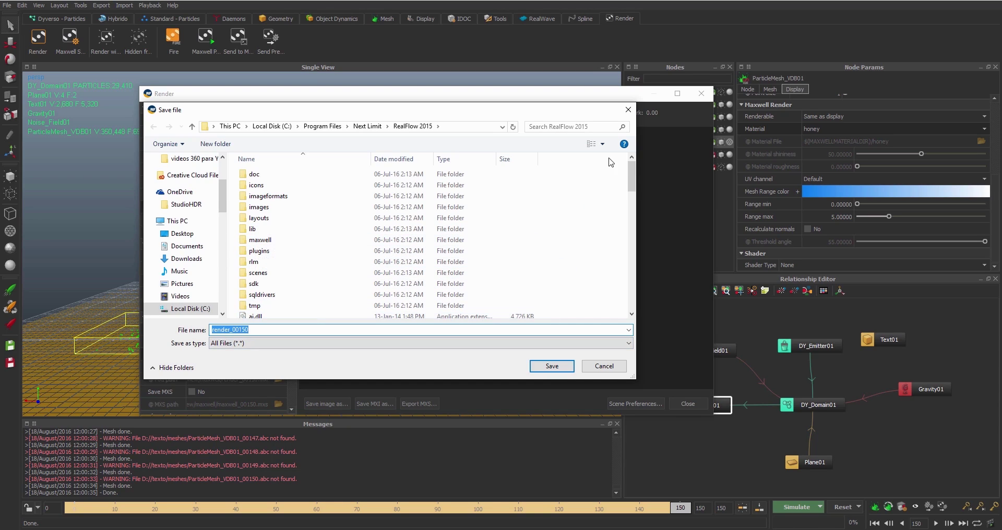
drag(633, 172, 633, 176)
click(604, 365)
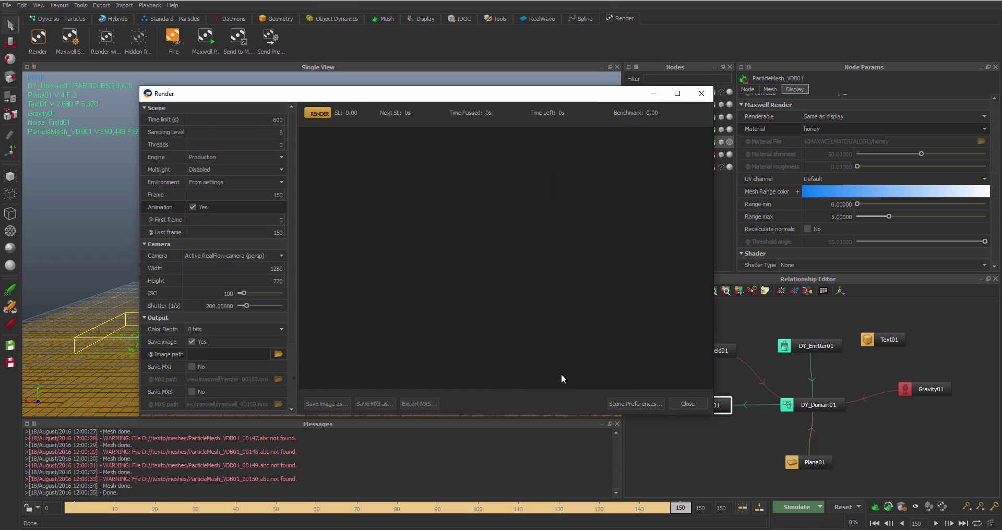
click(318, 114)
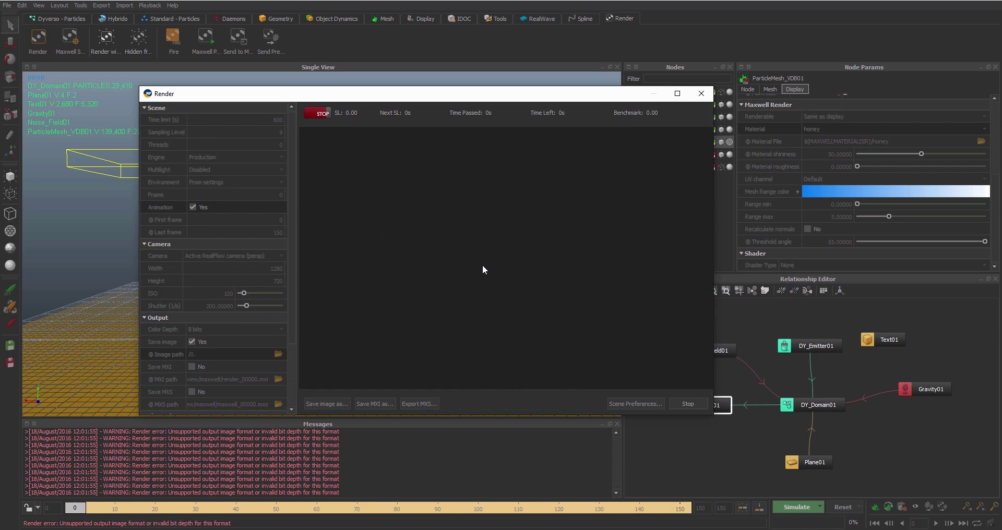